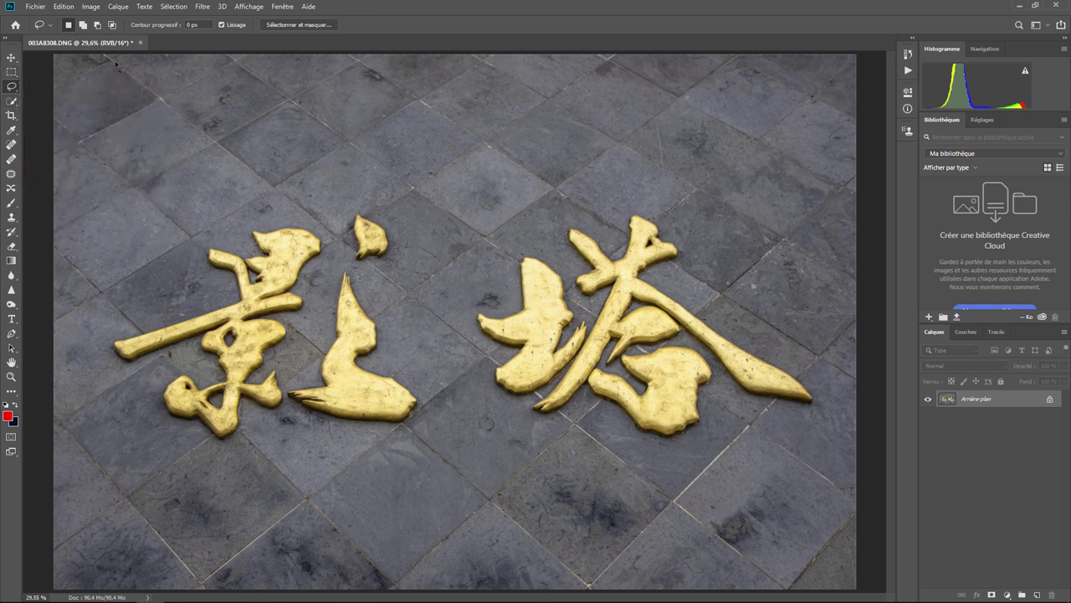
Preview the Marquee, Lasso and Quick Selection tool variants.
{"action": "left_click", "coordinate": [11, 72]}
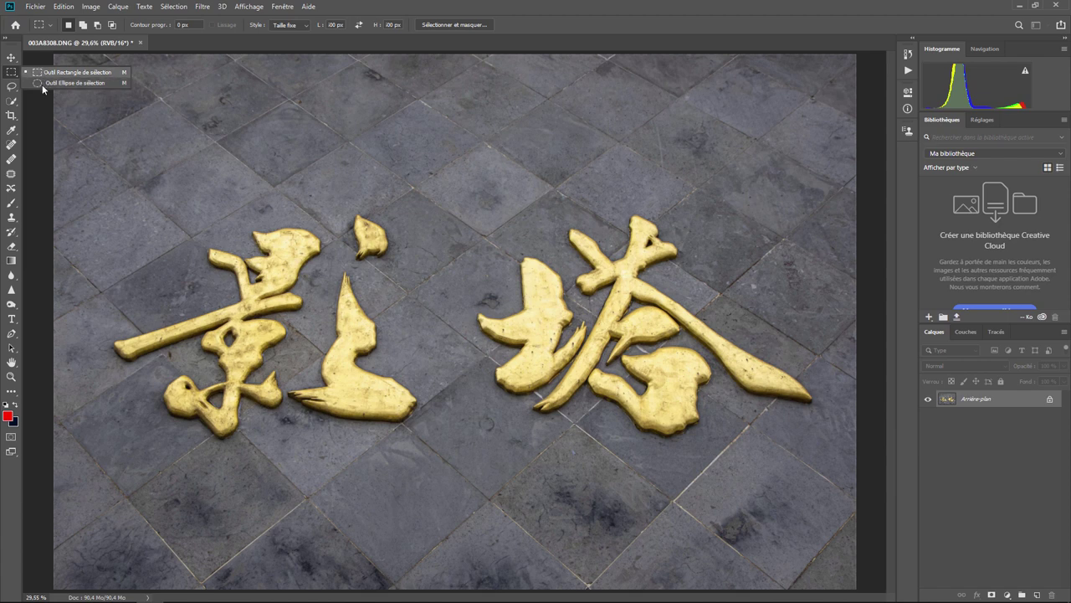
{"action": "left_click", "coordinate": [13, 87]}
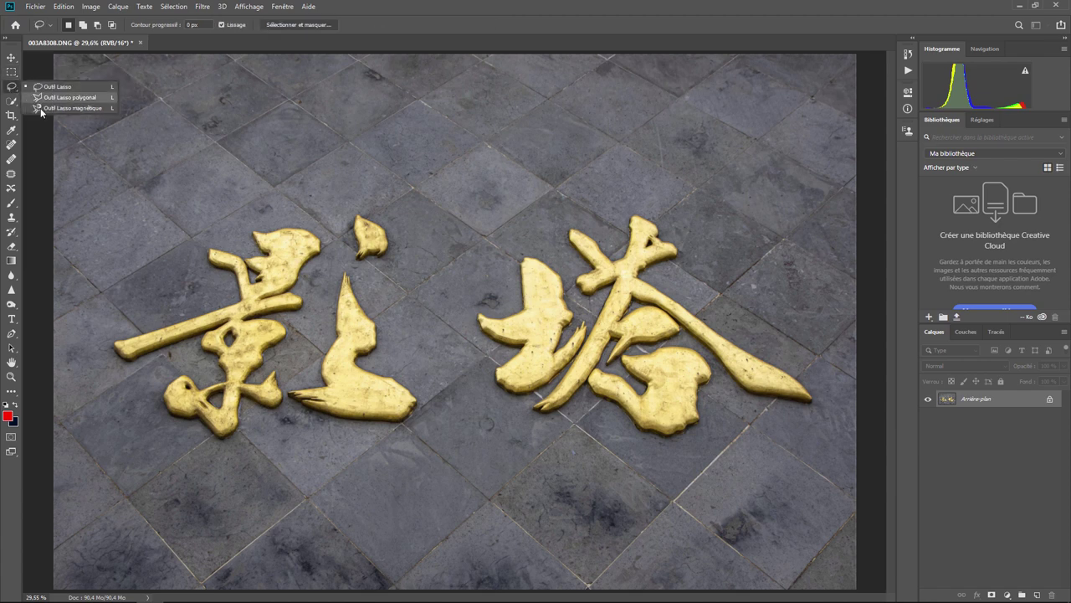
{"action": "left_click", "coordinate": [12, 101]}
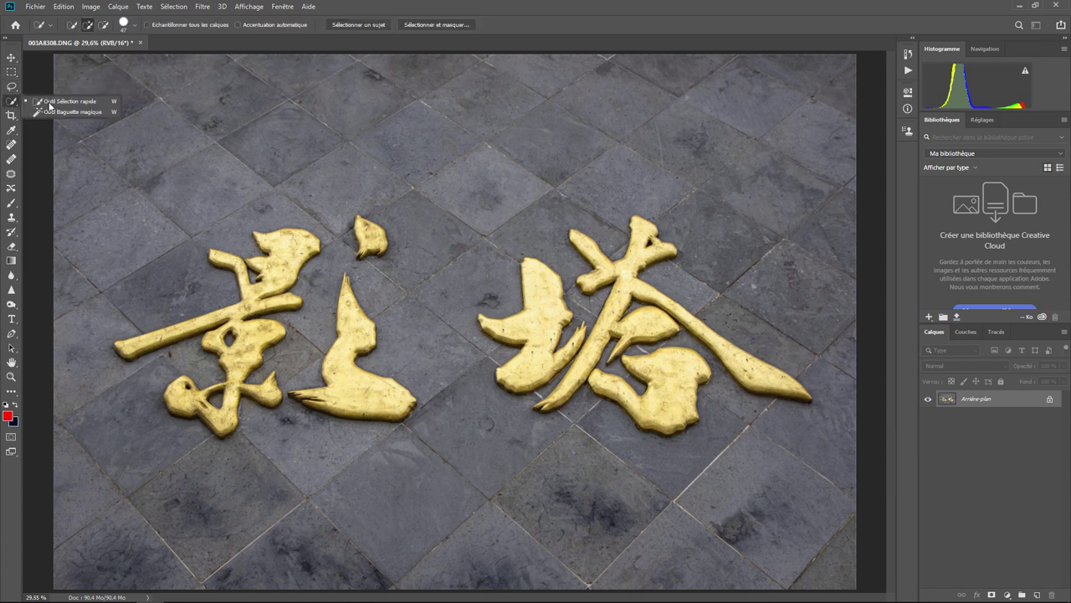
Choose the Rectangular Marquee with its Style set to Normal.
{"action": "left_click", "coordinate": [14, 77]}
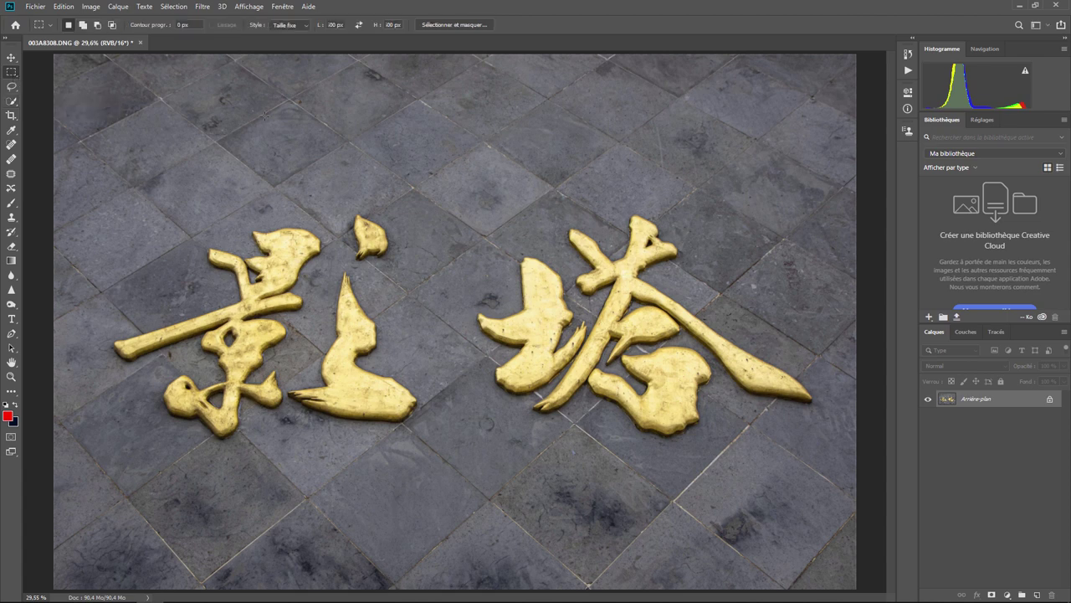
{"action": "left_click", "coordinate": [298, 26]}
{"action": "left_click", "coordinate": [295, 34]}
Add layer Calque 1 and frame the right and left gold characters with two rectangles using Add to Selection.
{"action": "left_click", "coordinate": [1037, 594]}
{"action": "left_click_drag", "start_coordinate": [180, 117], "coordinate": [502, 350]}
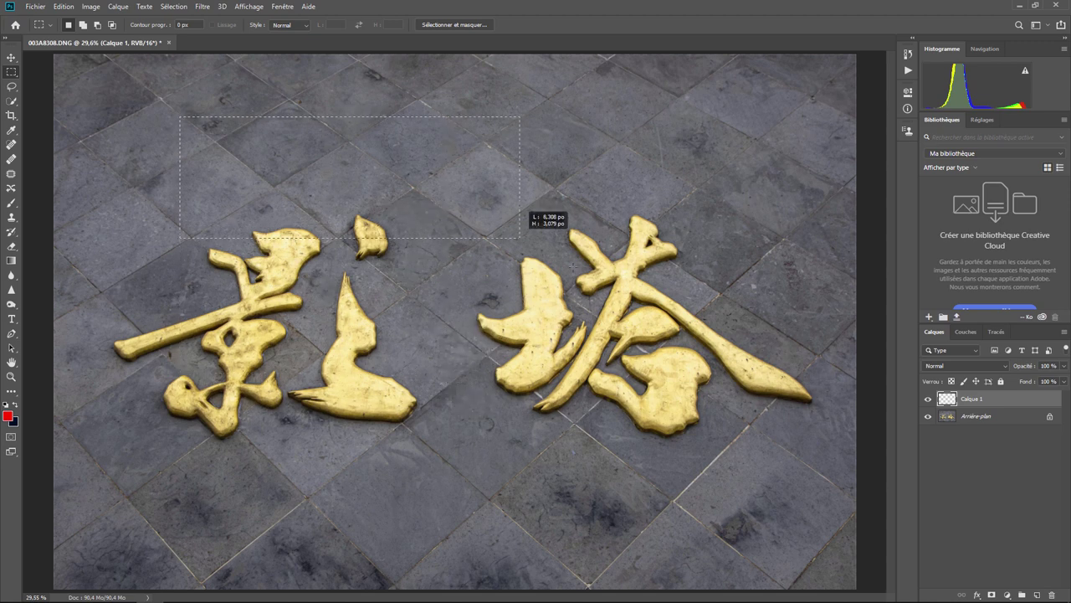
{"action": "mouse_move", "coordinate": [502, 350]}
{"action": "left_mouse_down"}
{"action": "mouse_move", "coordinate": [254, 220]}
{"action": "mouse_move", "coordinate": [610, 287]}
{"action": "mouse_move", "coordinate": [362, 410]}
{"action": "mouse_move", "coordinate": [444, 257]}
{"action": "mouse_move", "coordinate": [735, 302]}
{"action": "mouse_move", "coordinate": [386, 430]}
{"action": "mouse_move", "coordinate": [400, 321]}
{"action": "mouse_move", "coordinate": [473, 432]}
{"action": "mouse_move", "coordinate": [500, 452]}
{"action": "left_mouse_up"}
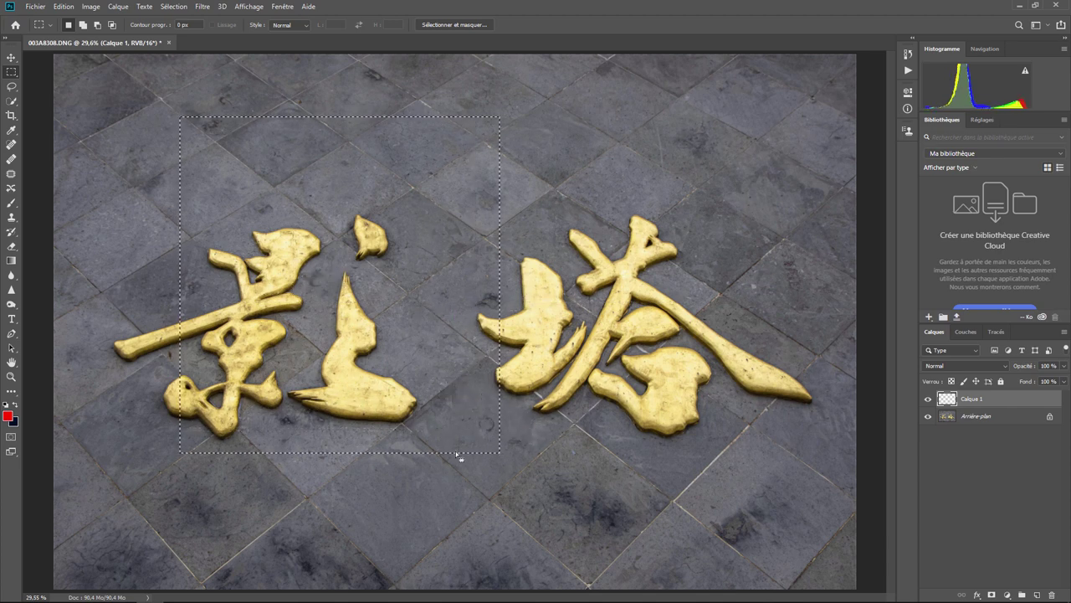
{"action": "mouse_move", "coordinate": [562, 151]}
{"action": "left_mouse_down"}
{"action": "mouse_move", "coordinate": [808, 368]}
{"action": "mouse_move", "coordinate": [842, 423]}
{"action": "mouse_move", "coordinate": [826, 443]}
{"action": "left_mouse_up"}
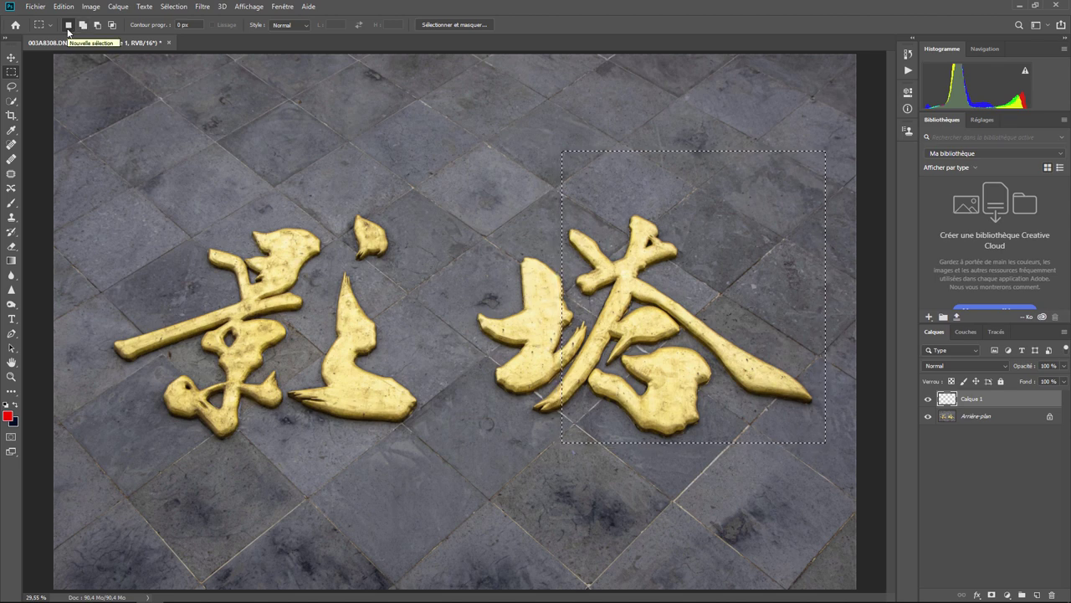
{"action": "left_click", "coordinate": [82, 25]}
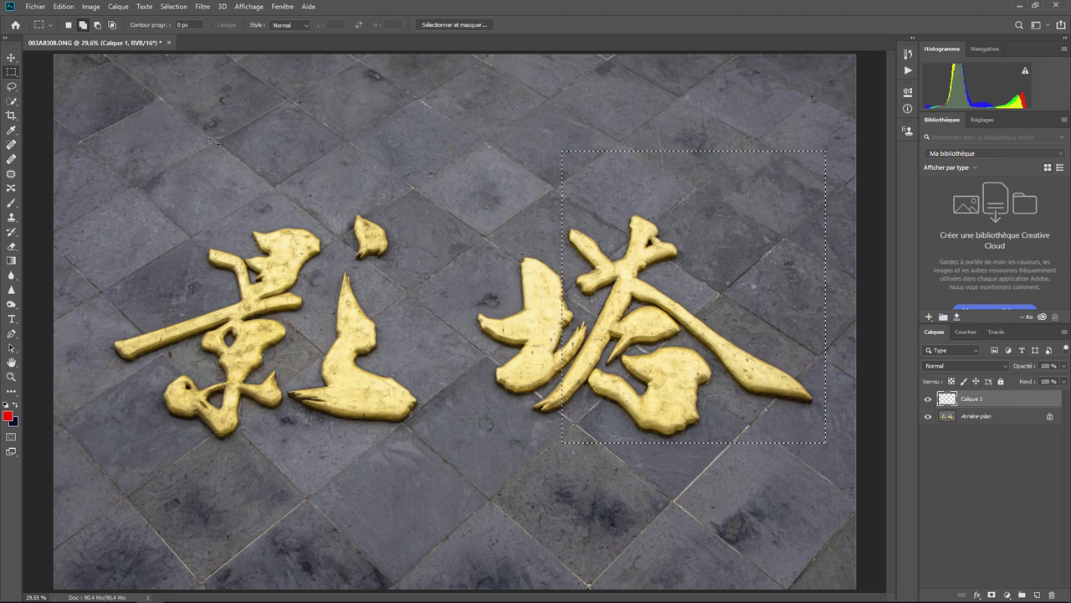
{"action": "left_click_drag", "start_coordinate": [214, 139], "coordinate": [489, 410]}
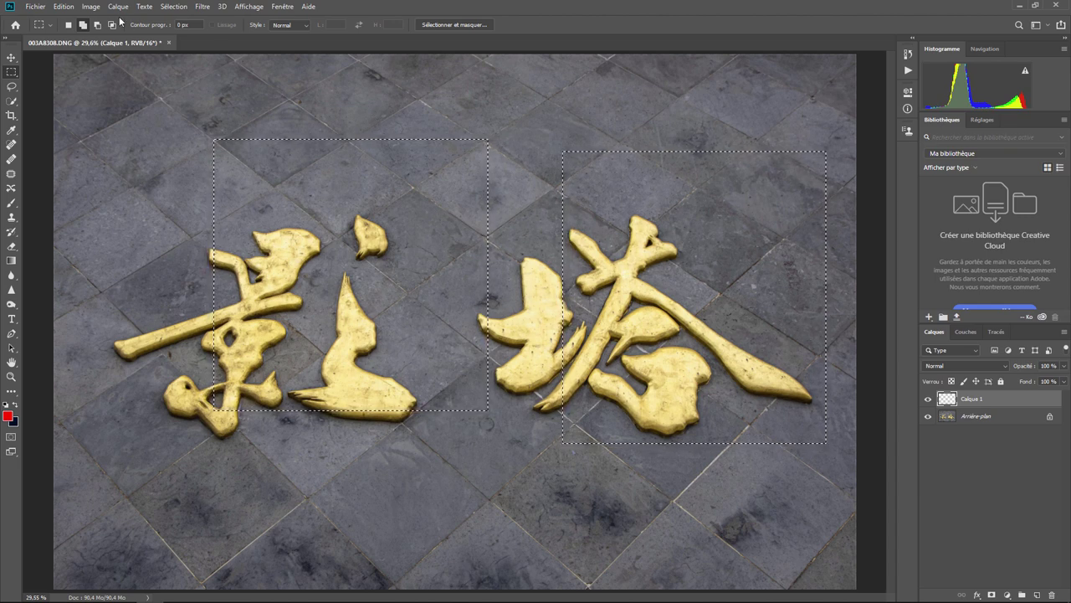
Trim the selection with Subtract and Intersect rectangles, then redraw one rectangle over the left character.
{"action": "left_click", "coordinate": [98, 26]}
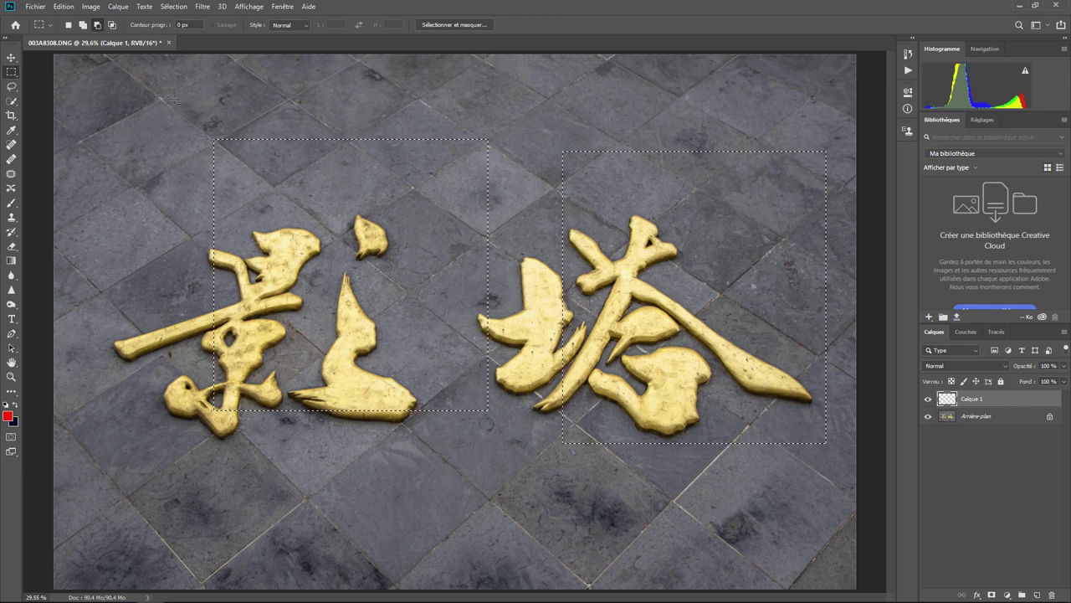
{"action": "left_click_drag", "start_coordinate": [175, 99], "coordinate": [369, 304]}
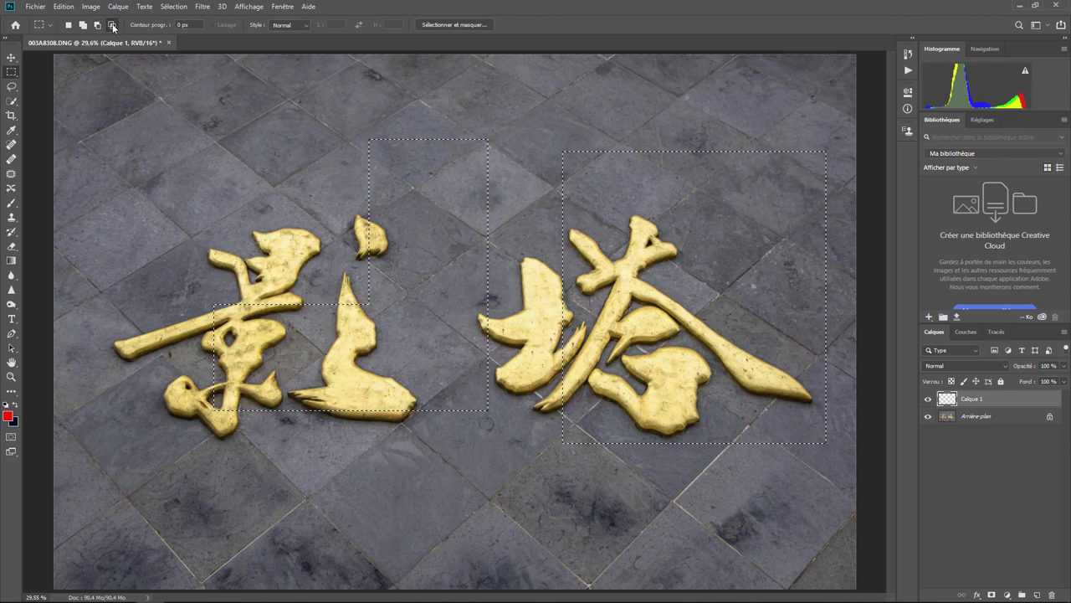
{"action": "left_click", "coordinate": [113, 25]}
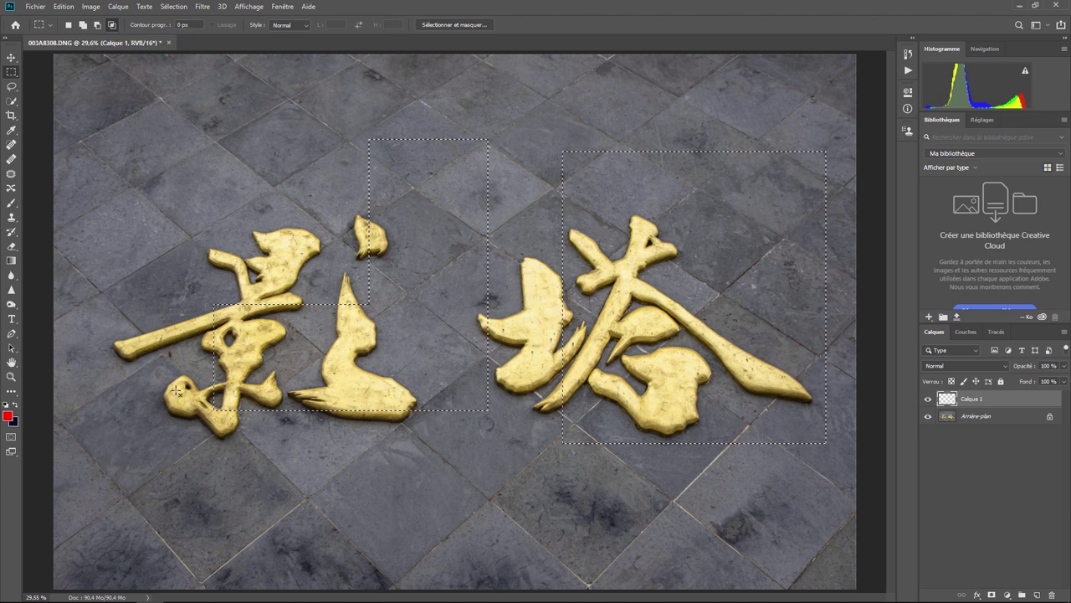
{"action": "mouse_move", "coordinate": [123, 359]}
{"action": "left_mouse_down"}
{"action": "mouse_move", "coordinate": [795, 534]}
{"action": "mouse_move", "coordinate": [843, 511]}
{"action": "left_mouse_up"}
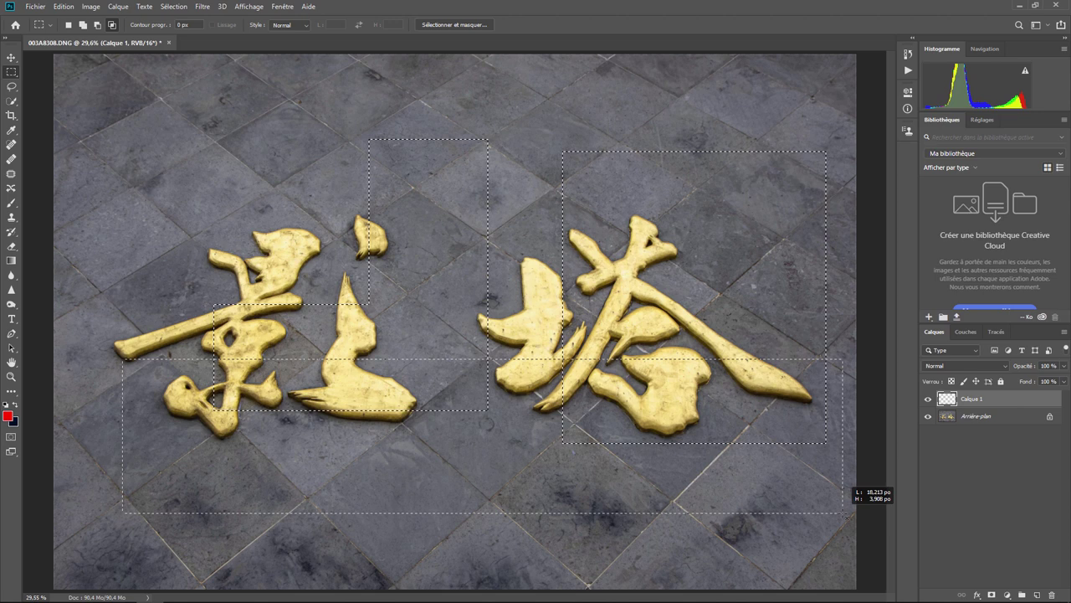
{"action": "left_click_drag", "start_coordinate": [844, 512], "coordinate": [843, 513]}
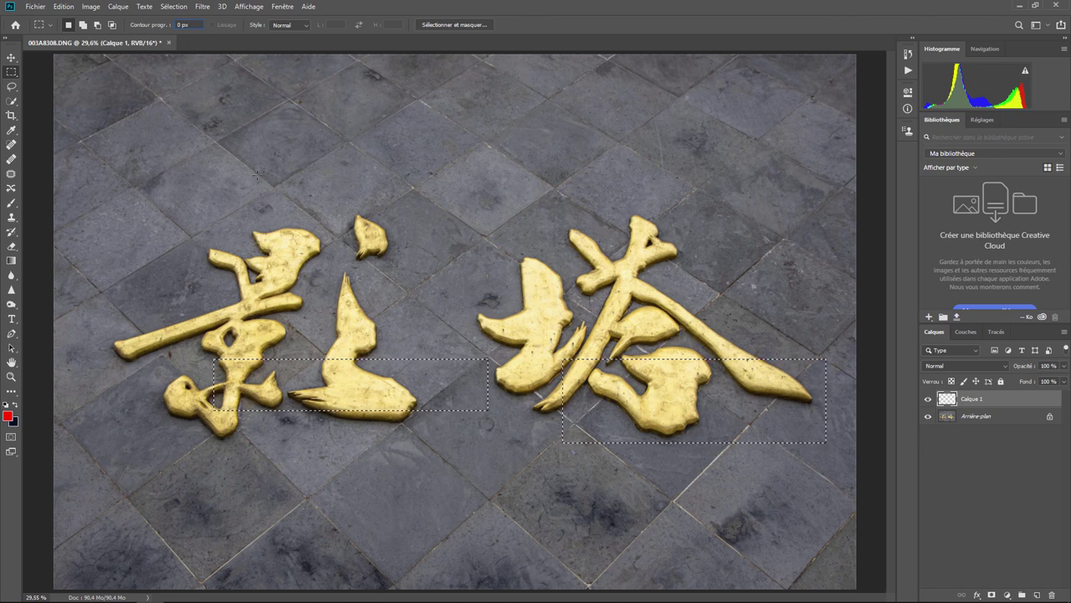
{"action": "left_click_drag", "start_coordinate": [227, 136], "coordinate": [431, 352]}
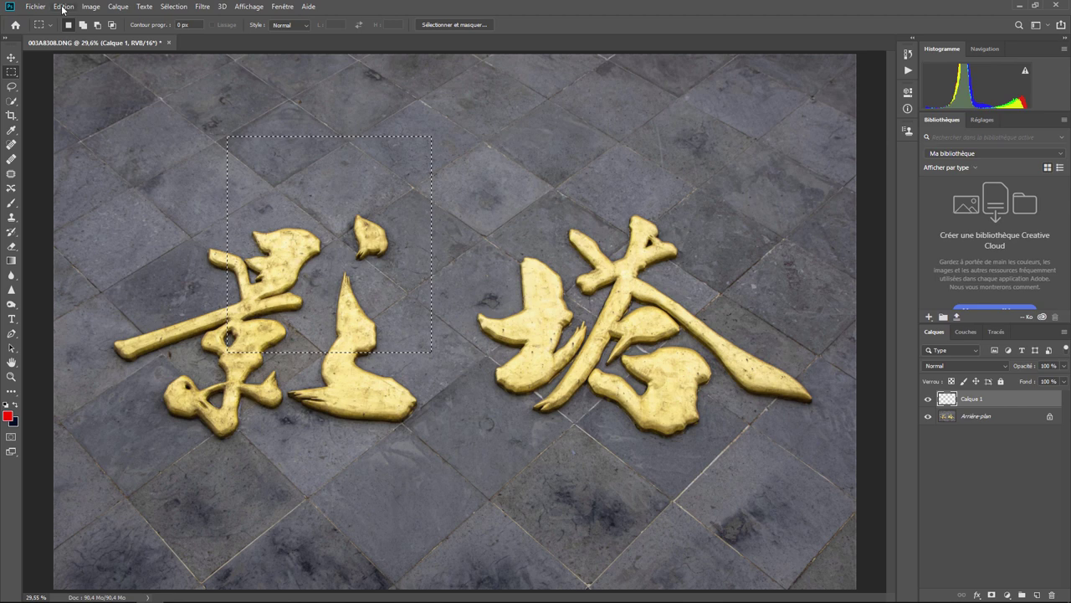
Fill the rectangular selection on Calque 1 with the red foreground colour.
{"action": "left_click", "coordinate": [63, 6]}
{"action": "left_click", "coordinate": [122, 180]}
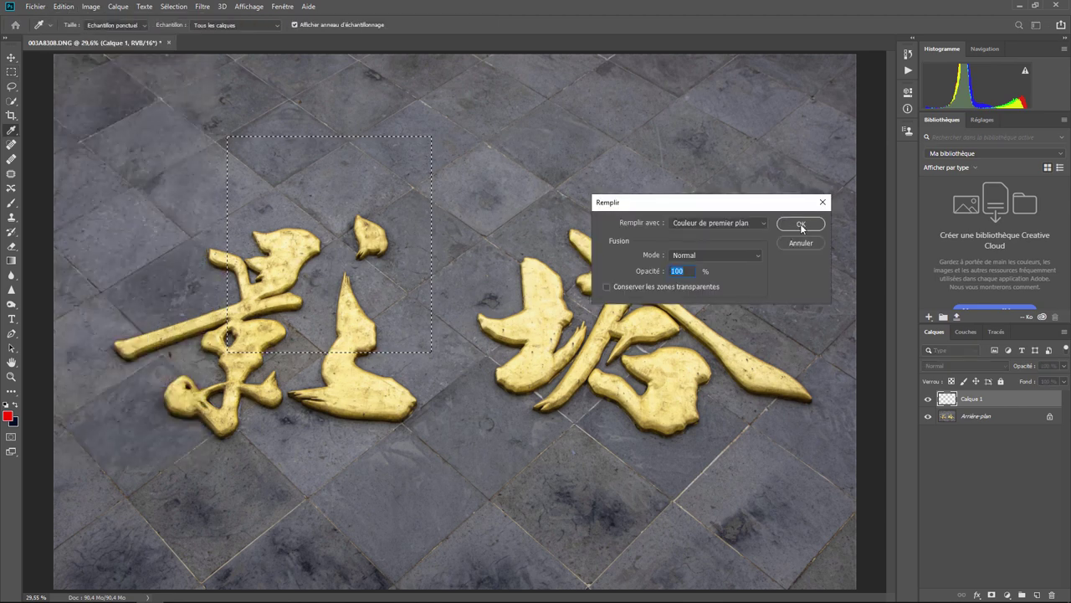
{"action": "left_click", "coordinate": [800, 223]}
{"action": "key", "text": "m"}
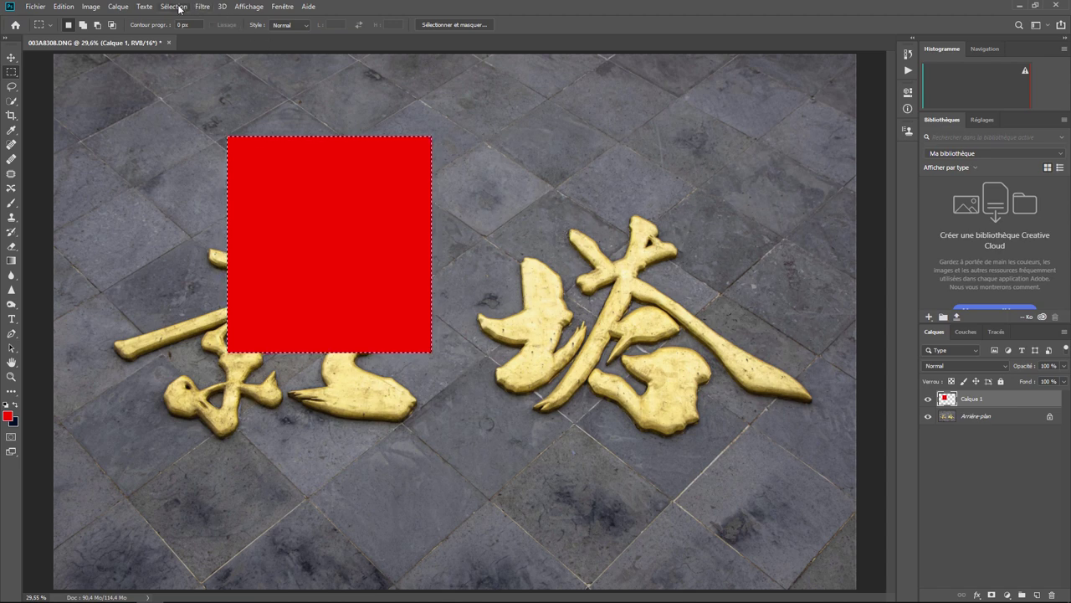
Deselect the red rectangle.
{"action": "left_click", "coordinate": [179, 8]}
{"action": "left_click", "coordinate": [189, 30]}
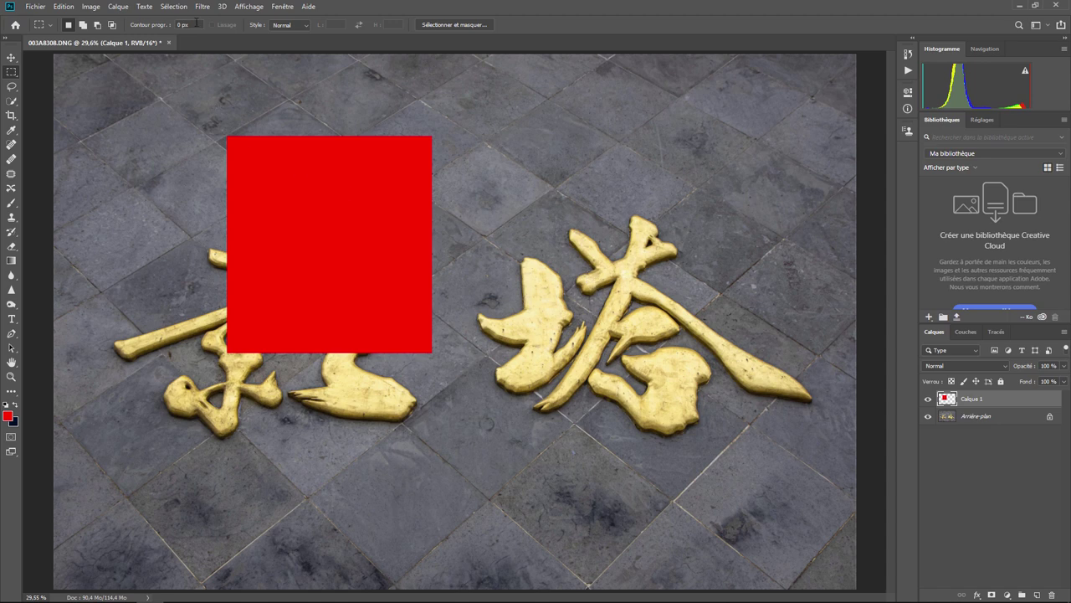
{"action": "left_click", "coordinate": [161, 24]}
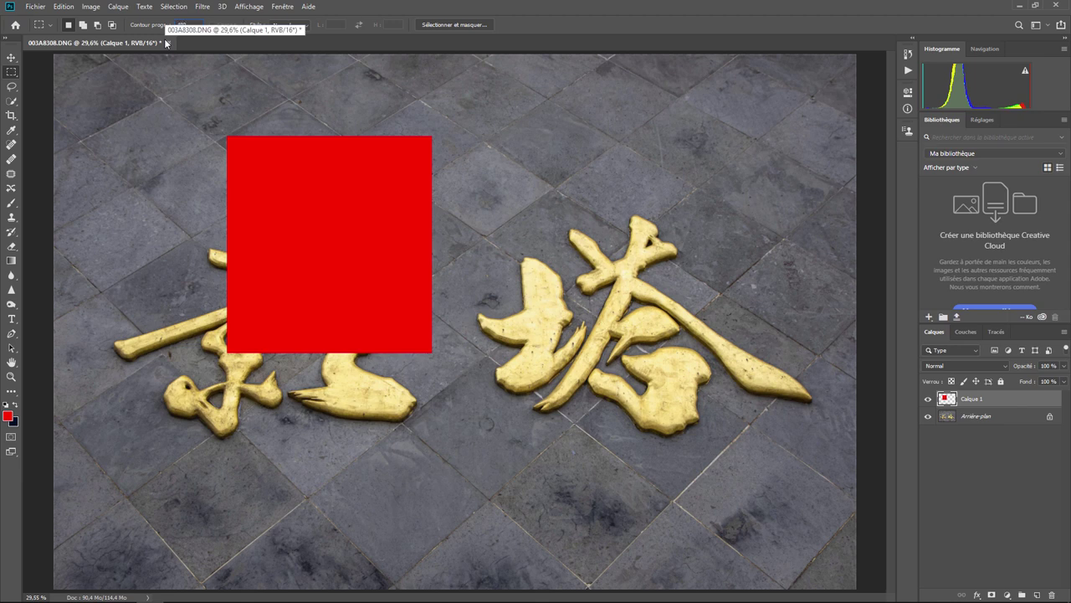
Set a 400 px feather and draw a circular selection over the right character.
{"action": "type", "text": "400"}
{"action": "key", "text": "Return"}
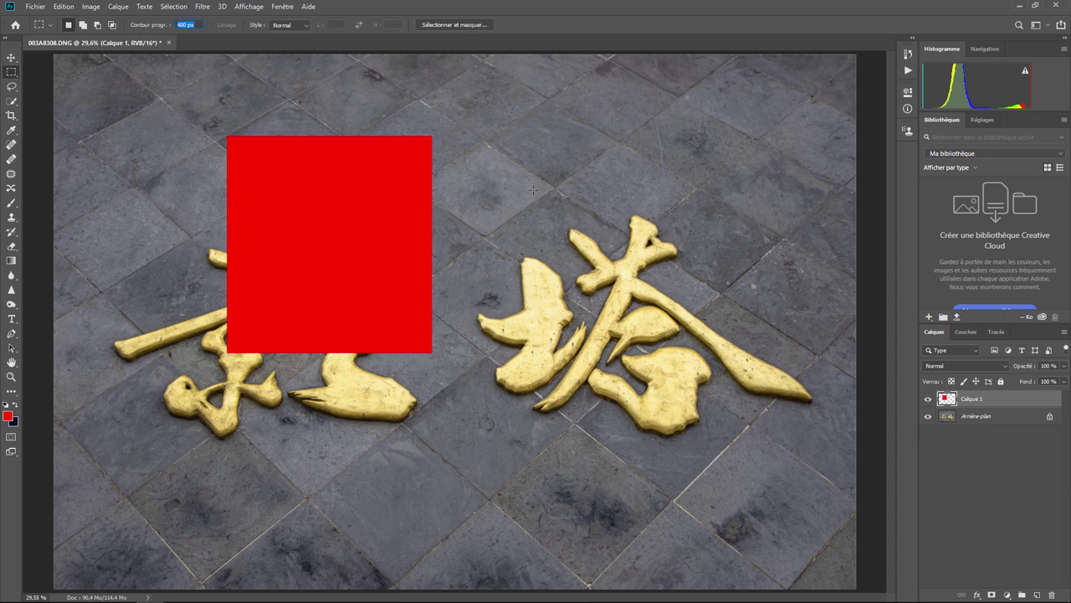
{"action": "left_click_drag", "start_coordinate": [544, 171], "coordinate": [801, 450]}
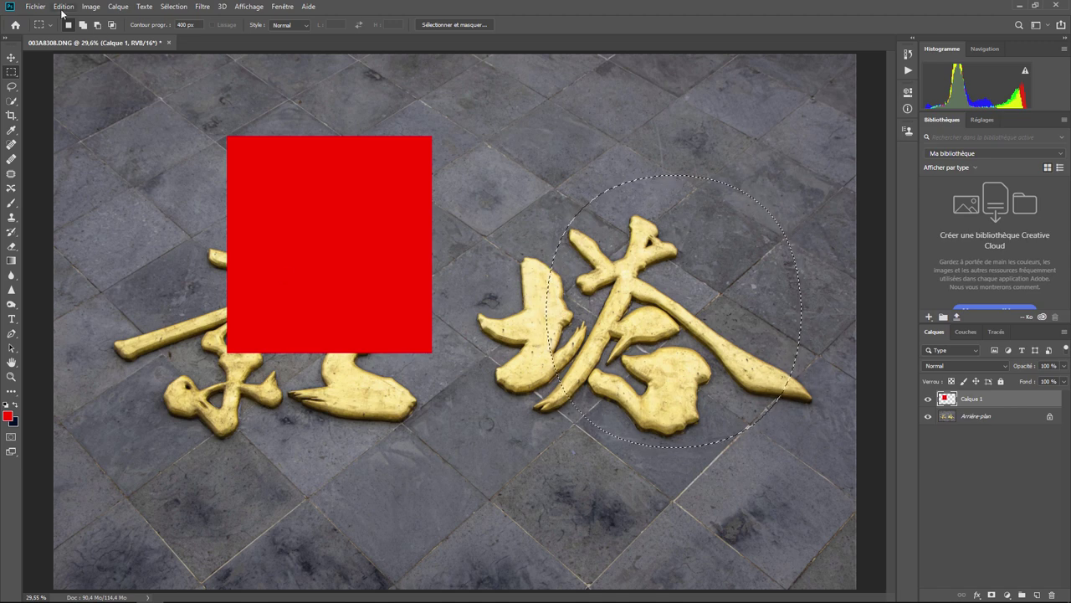
Fill the feathered circle with foreground red via Edition > Remplir.
{"action": "left_click", "coordinate": [64, 6]}
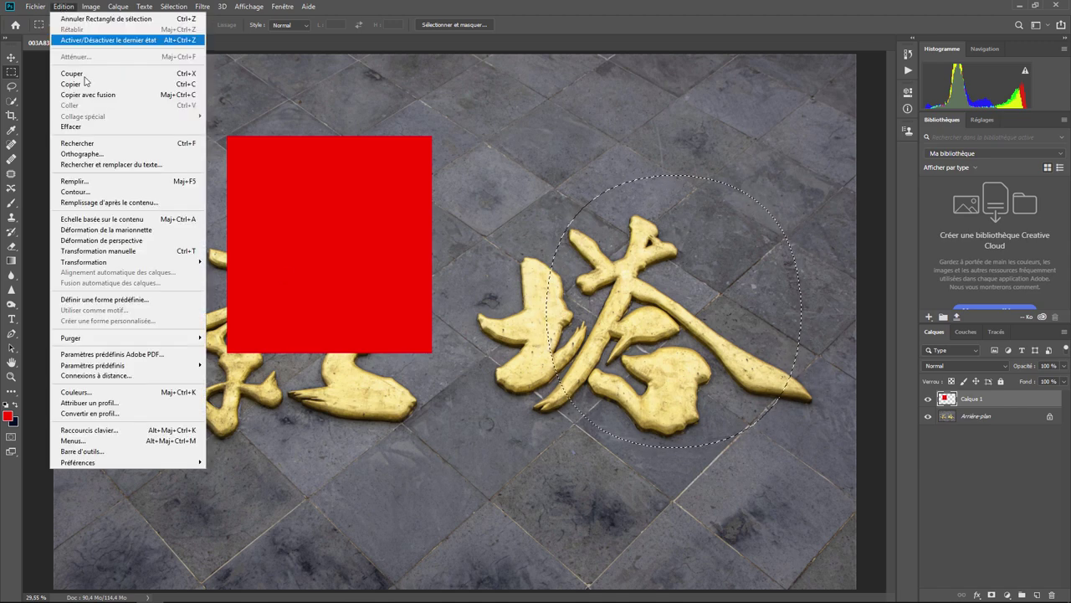
{"action": "left_click", "coordinate": [74, 181]}
{"action": "left_click", "coordinate": [795, 223]}
{"action": "key", "text": "m"}
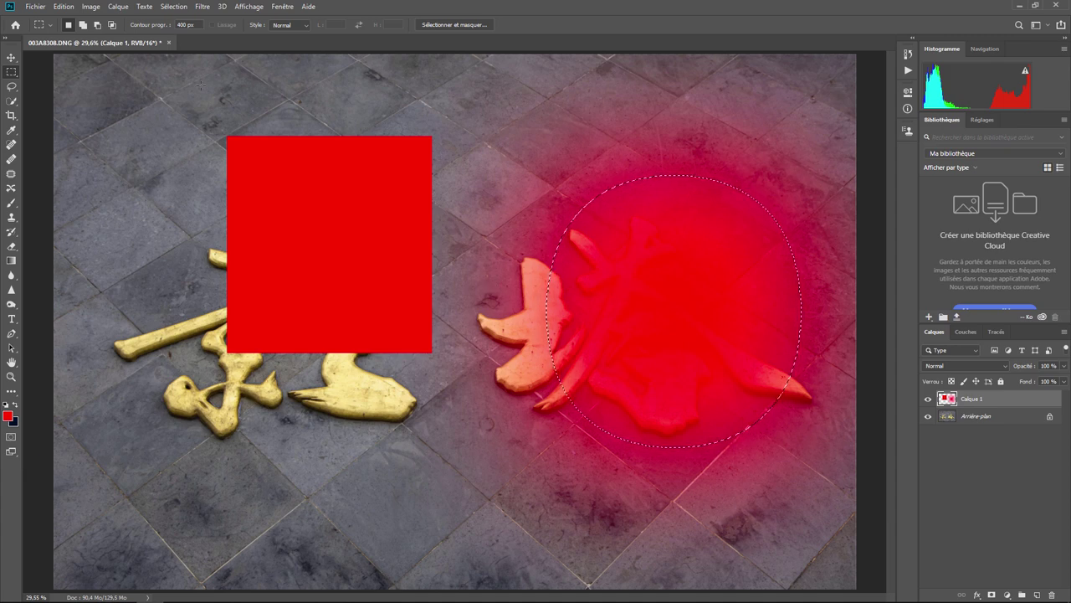
Reset the feather to 0 px and clear the circular selection.
{"action": "left_click", "coordinate": [197, 24]}
{"action": "type", "text": "0"}
{"action": "key", "text": "Return"}
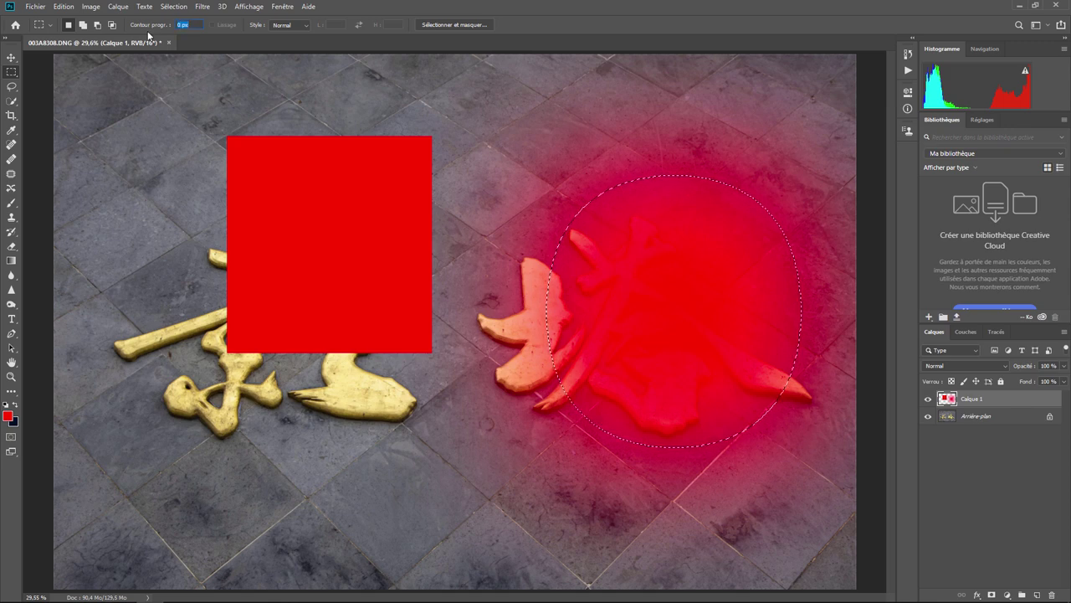
{"action": "left_click", "coordinate": [301, 76]}
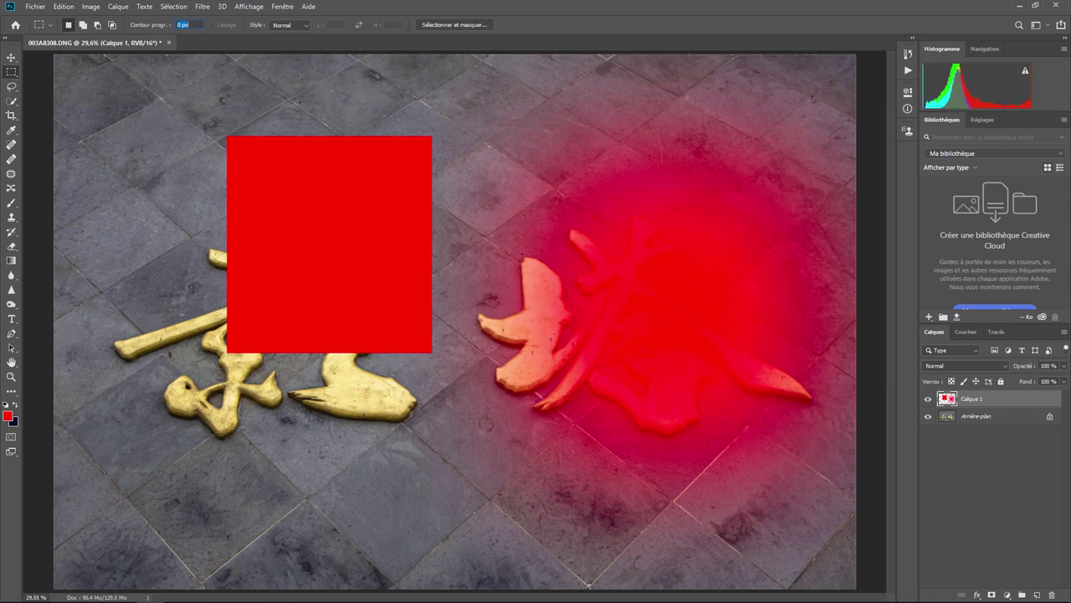
Keep Normal style and select a rectangle below the left character.
{"action": "left_click", "coordinate": [303, 26]}
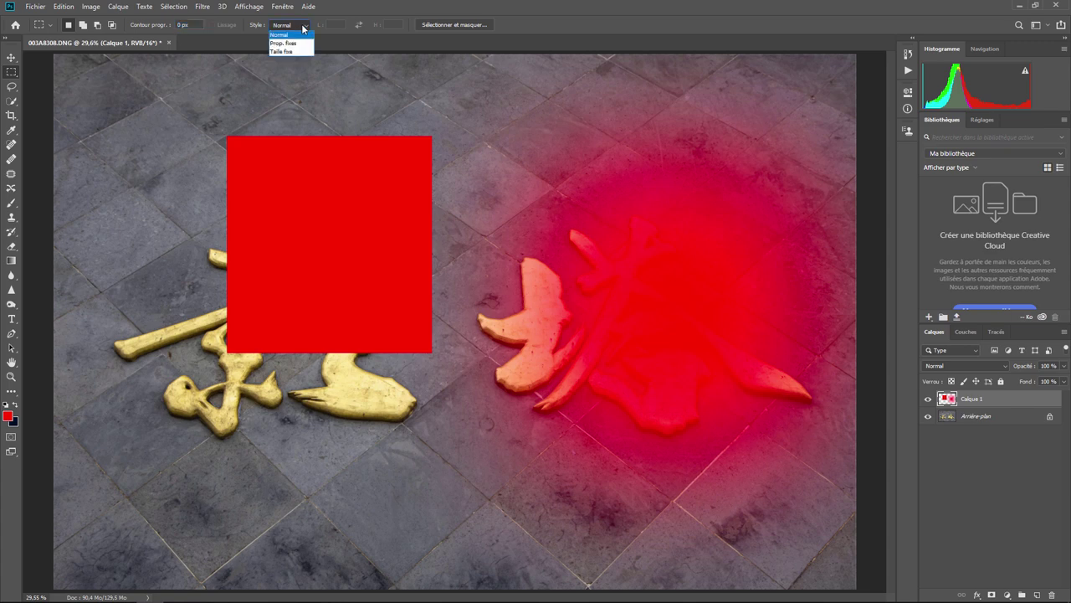
{"action": "left_click", "coordinate": [231, 403]}
{"action": "mouse_move", "coordinate": [246, 391]}
{"action": "left_mouse_down"}
{"action": "mouse_move", "coordinate": [520, 486]}
{"action": "mouse_move", "coordinate": [420, 528]}
{"action": "left_mouse_up"}
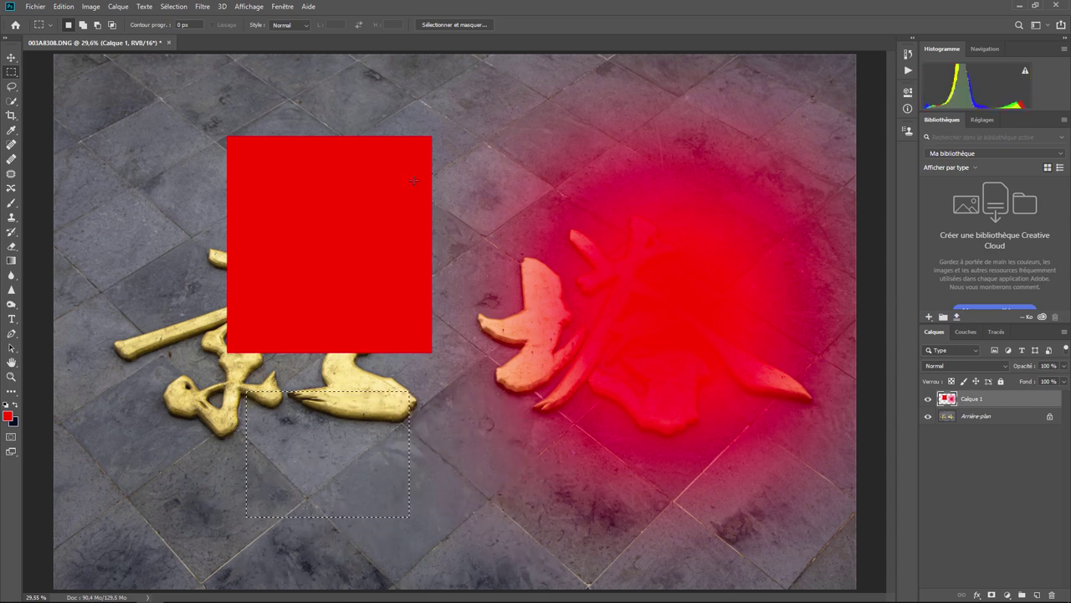
Set Style to Prop. fixes 1:1 and draw a square over the red glow's upper part.
{"action": "left_click", "coordinate": [297, 25]}
{"action": "left_click", "coordinate": [292, 41]}
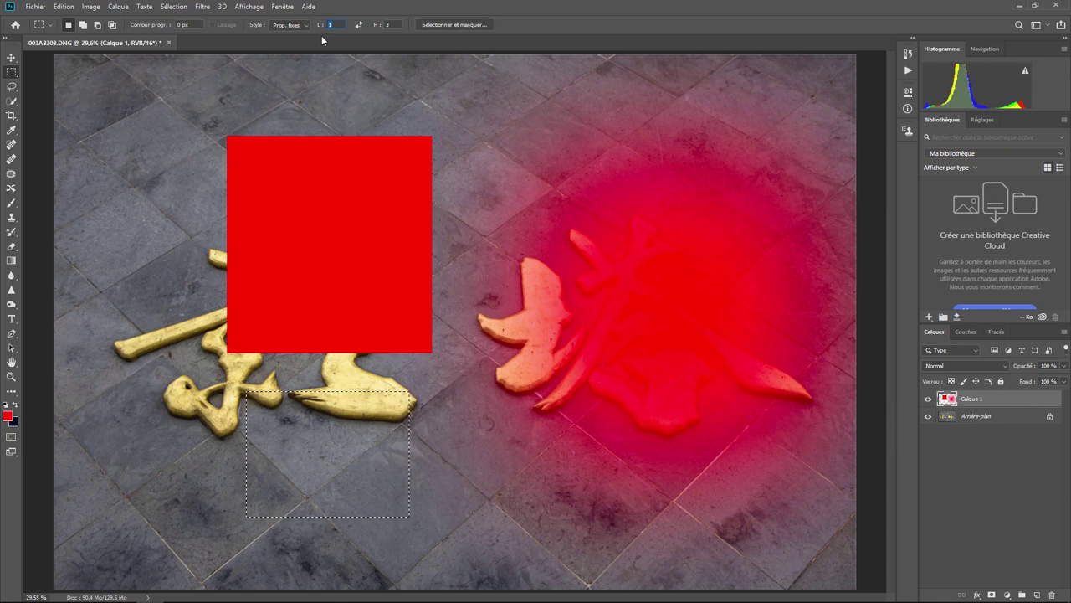
{"action": "double_click", "coordinate": [398, 25]}
{"action": "type", "text": "1"}
{"action": "key", "text": "Tab"}
{"action": "mouse_move", "coordinate": [489, 103]}
{"action": "left_mouse_down"}
{"action": "mouse_move", "coordinate": [584, 249]}
{"action": "mouse_move", "coordinate": [557, 363]}
{"action": "mouse_move", "coordinate": [785, 491]}
{"action": "left_mouse_up"}
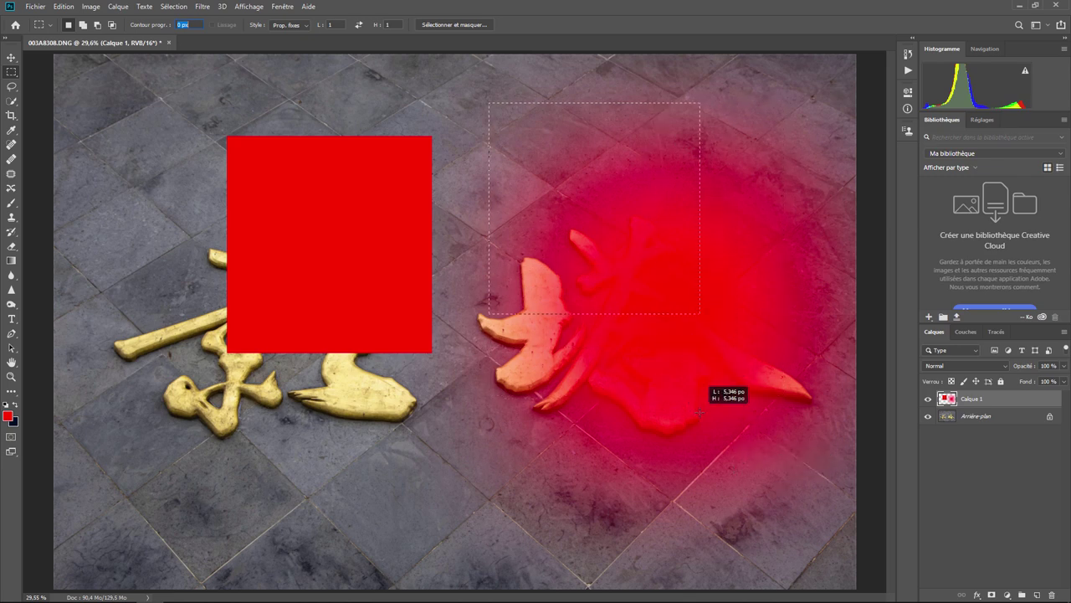
{"action": "left_click_drag", "start_coordinate": [785, 491], "coordinate": [718, 392]}
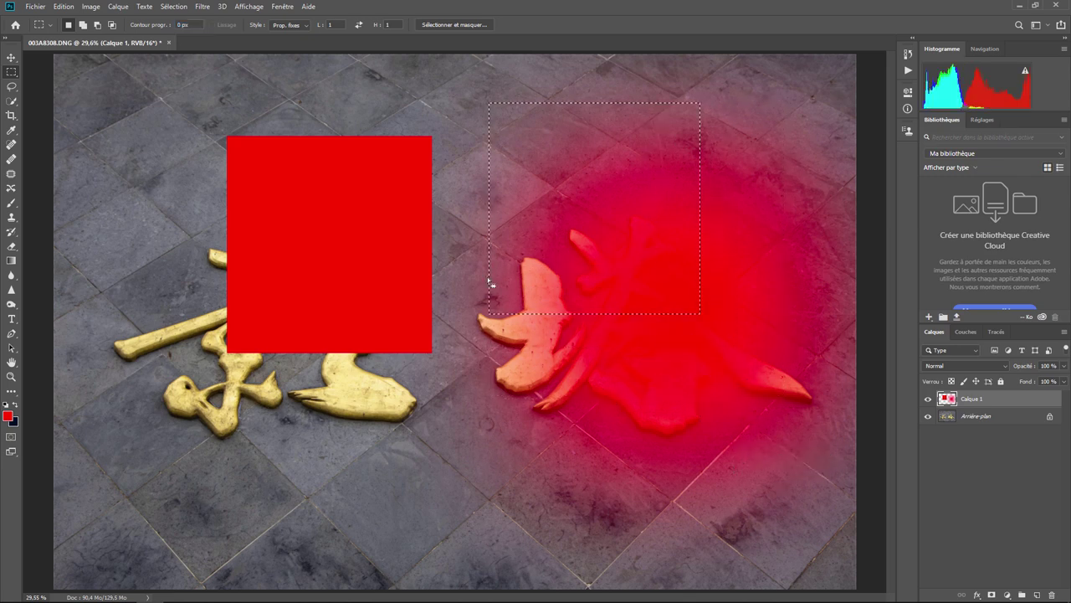
{"action": "left_click", "coordinate": [295, 25]}
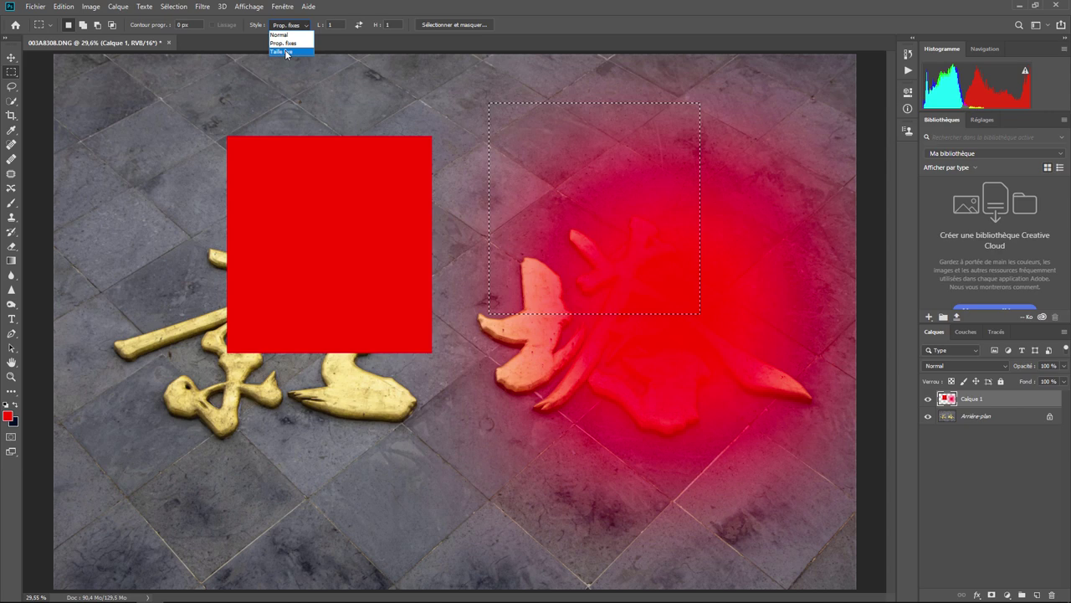
Switch to Taille fixe 500 × 500 px and place the square over the left gold stroke.
{"action": "left_click", "coordinate": [282, 52]}
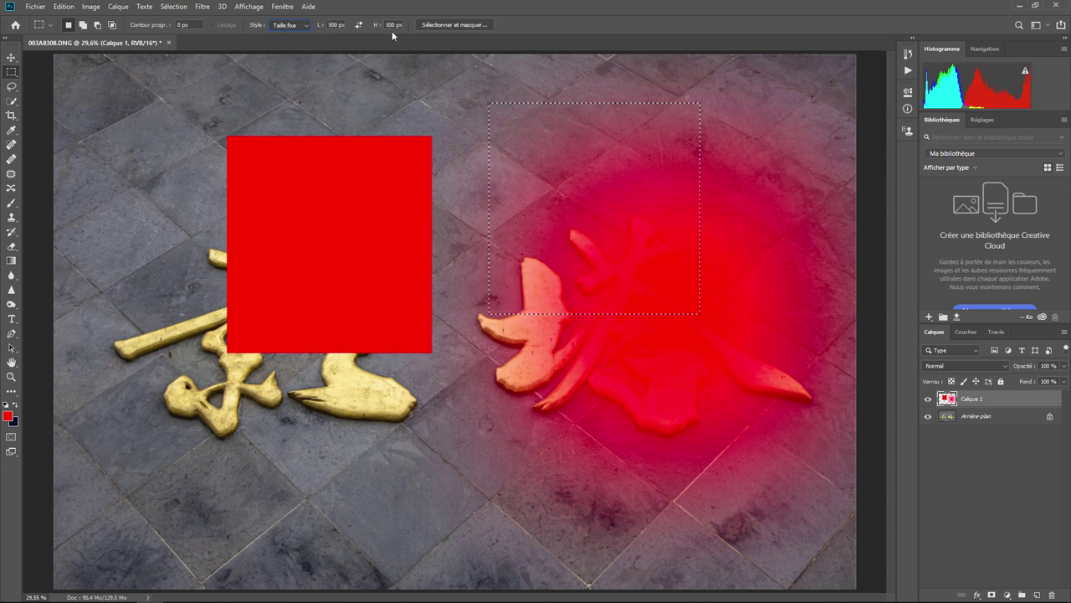
{"action": "left_click", "coordinate": [165, 174]}
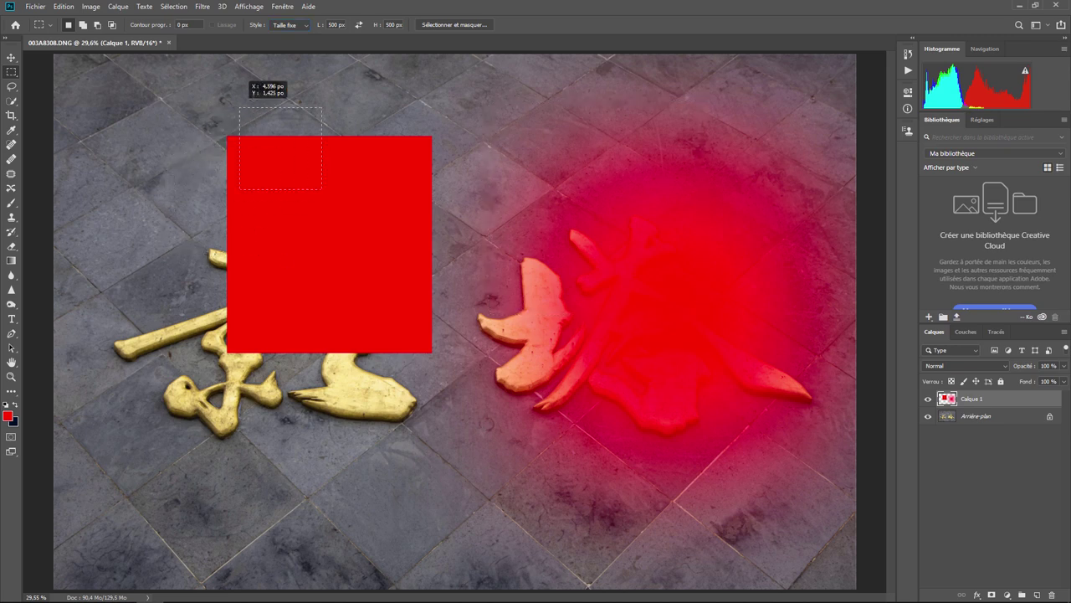
{"action": "mouse_move", "coordinate": [165, 174]}
{"action": "left_mouse_down"}
{"action": "mouse_move", "coordinate": [243, 115]}
{"action": "mouse_move", "coordinate": [149, 147]}
{"action": "mouse_move", "coordinate": [74, 332]}
{"action": "left_mouse_up"}
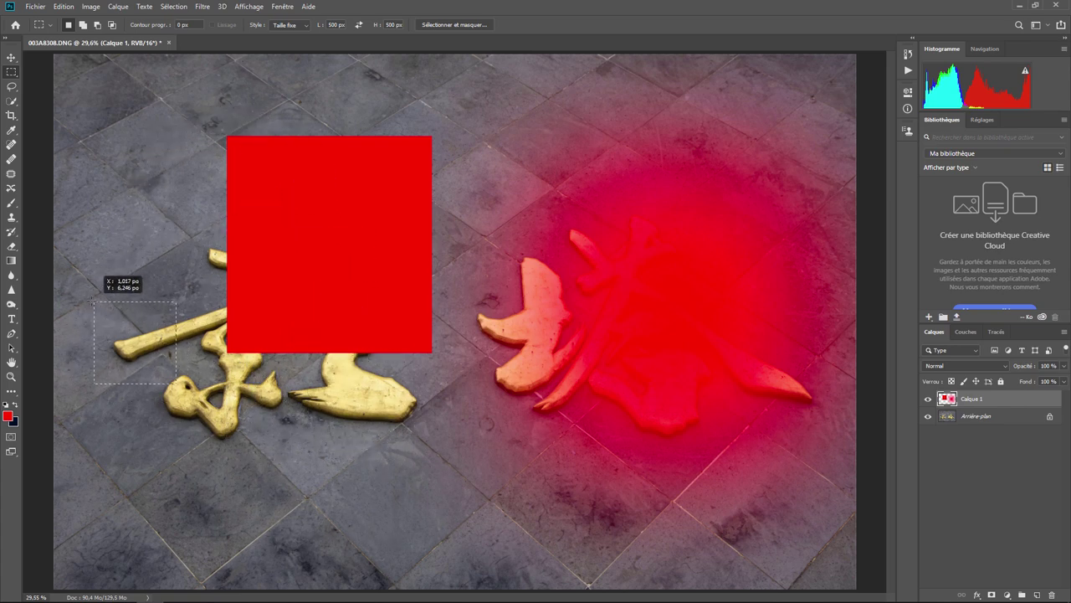
{"action": "left_click_drag", "start_coordinate": [121, 381], "coordinate": [138, 350]}
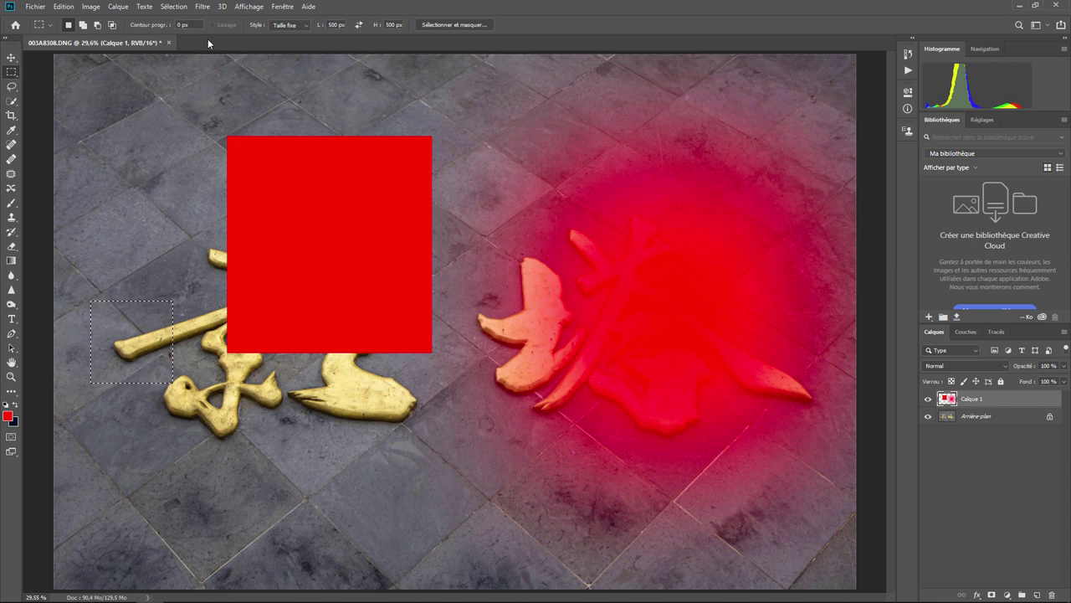
Switch to the Elliptical Marquee with Style set to Normal.
{"action": "right_click", "coordinate": [11, 74]}
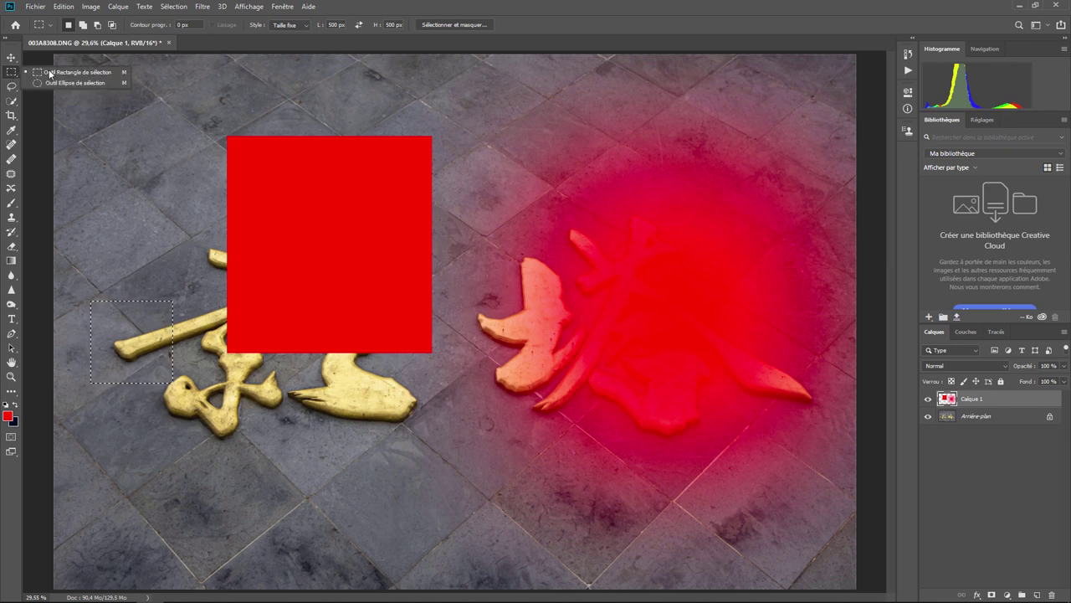
{"action": "left_click", "coordinate": [55, 84]}
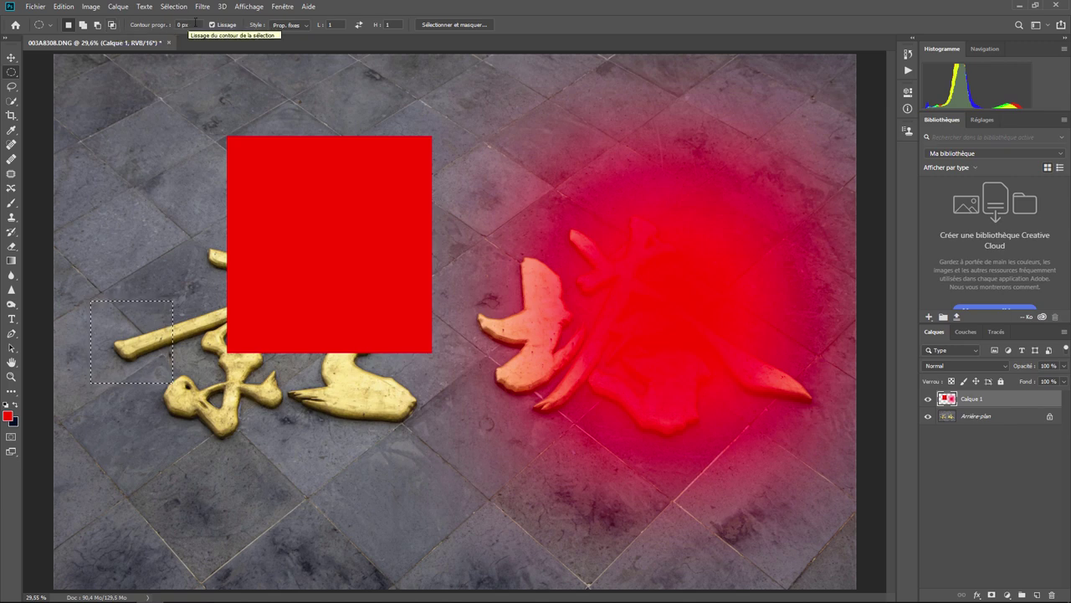
{"action": "left_click", "coordinate": [286, 25]}
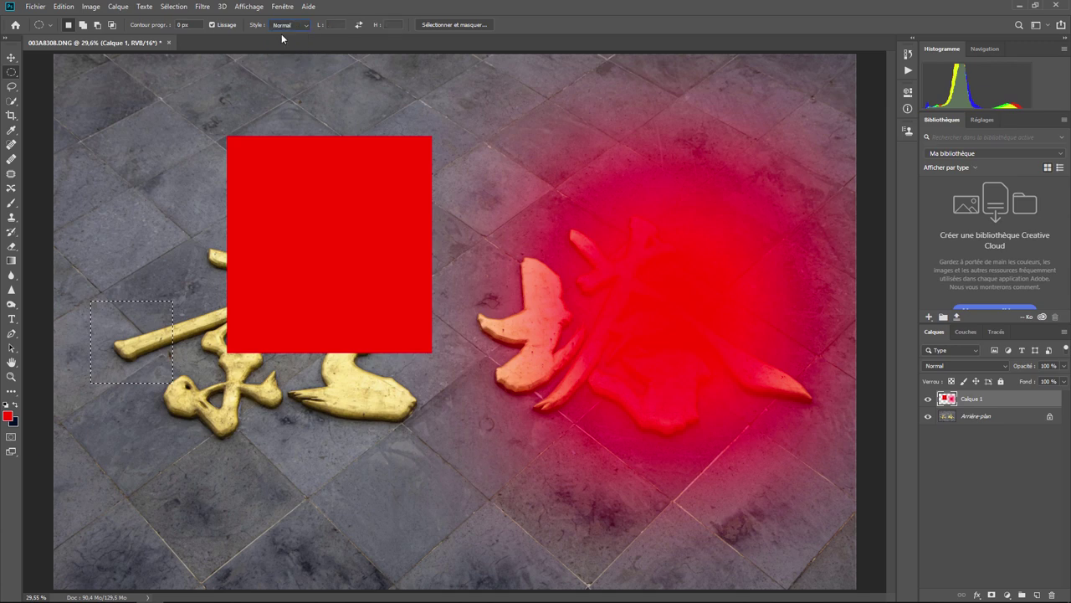
{"action": "left_click", "coordinate": [212, 25]}
Draw a circular selection near the image's top-left corner above the red rectangle.
{"action": "mouse_move", "coordinate": [95, 83]}
{"action": "left_mouse_down"}
{"action": "mouse_move", "coordinate": [150, 137]}
{"action": "mouse_move", "coordinate": [143, 111]}
{"action": "left_mouse_up"}
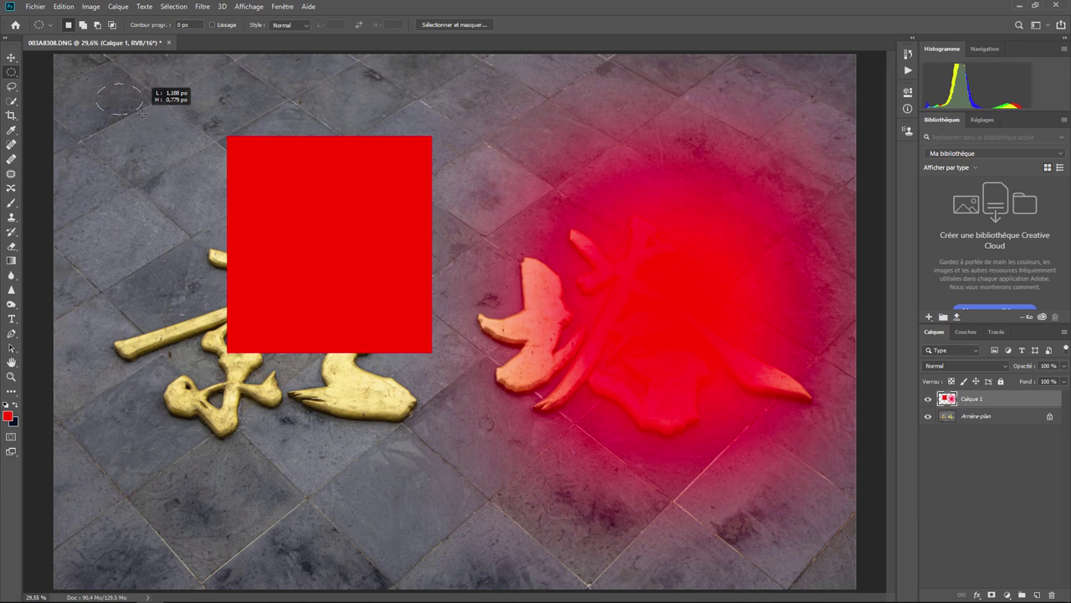
{"action": "left_click_drag", "start_coordinate": [142, 112], "coordinate": [158, 158]}
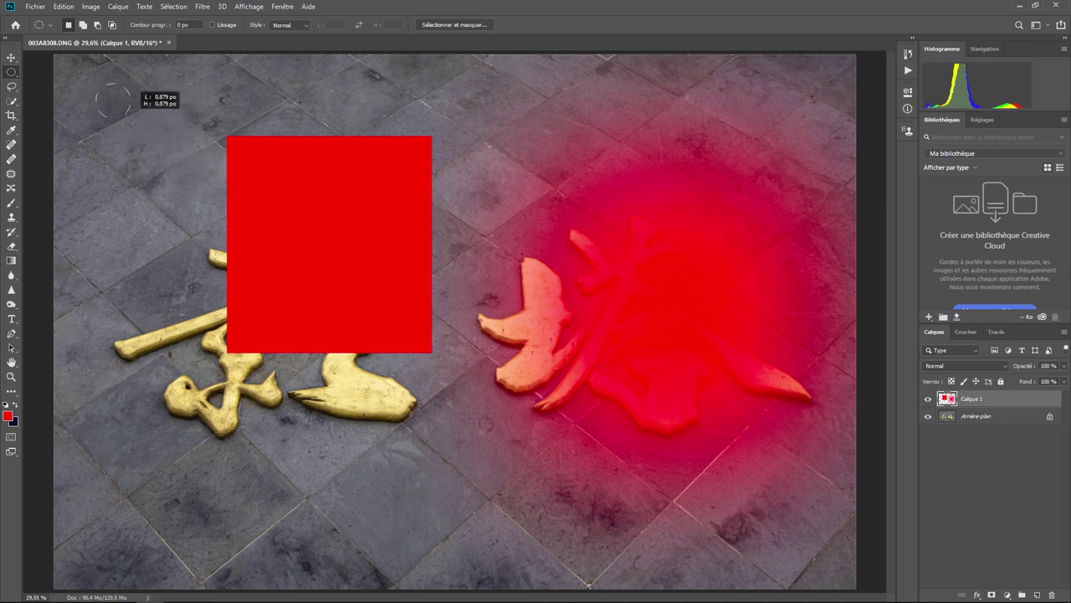
{"action": "mouse_move", "coordinate": [158, 158]}
{"action": "left_mouse_down"}
{"action": "mouse_move", "coordinate": [149, 148]}
{"action": "mouse_move", "coordinate": [167, 171]}
{"action": "mouse_move", "coordinate": [179, 161]}
{"action": "left_mouse_up"}
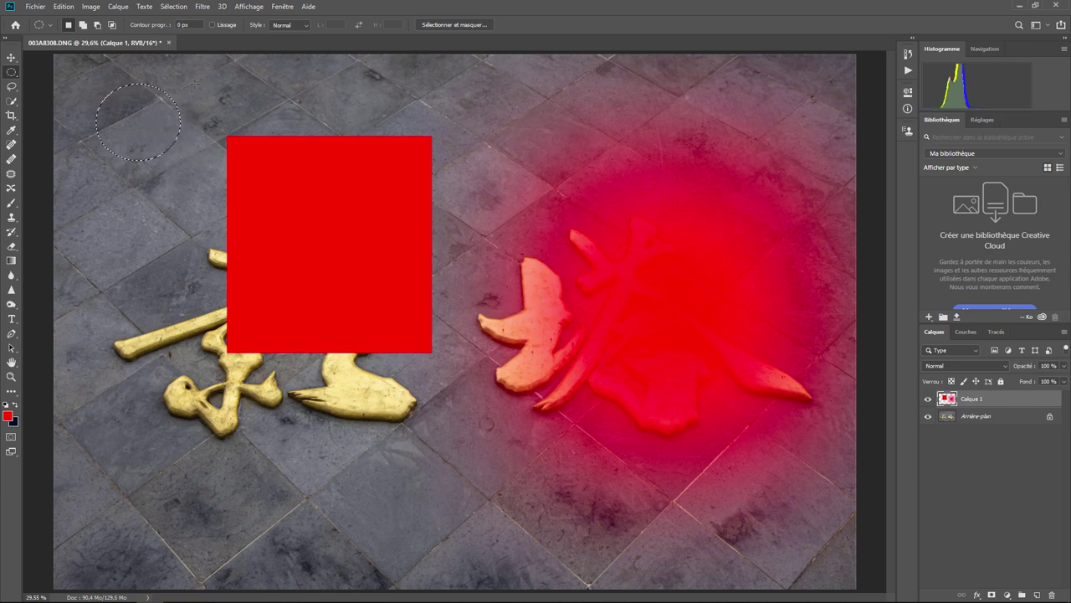
Try the selection combine modes, then fill the circle with foreground red.
{"action": "key", "text": "shift"}
{"action": "key", "text": "alt"}
{"action": "left_click", "coordinate": [97, 26]}
{"action": "left_click", "coordinate": [64, 7]}
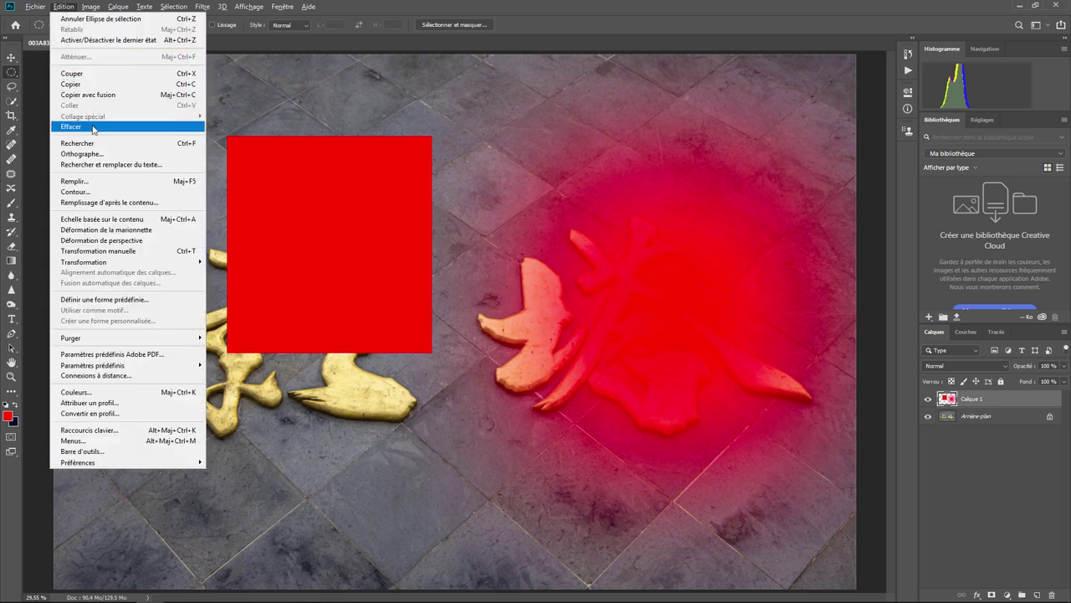
{"action": "left_click", "coordinate": [74, 180]}
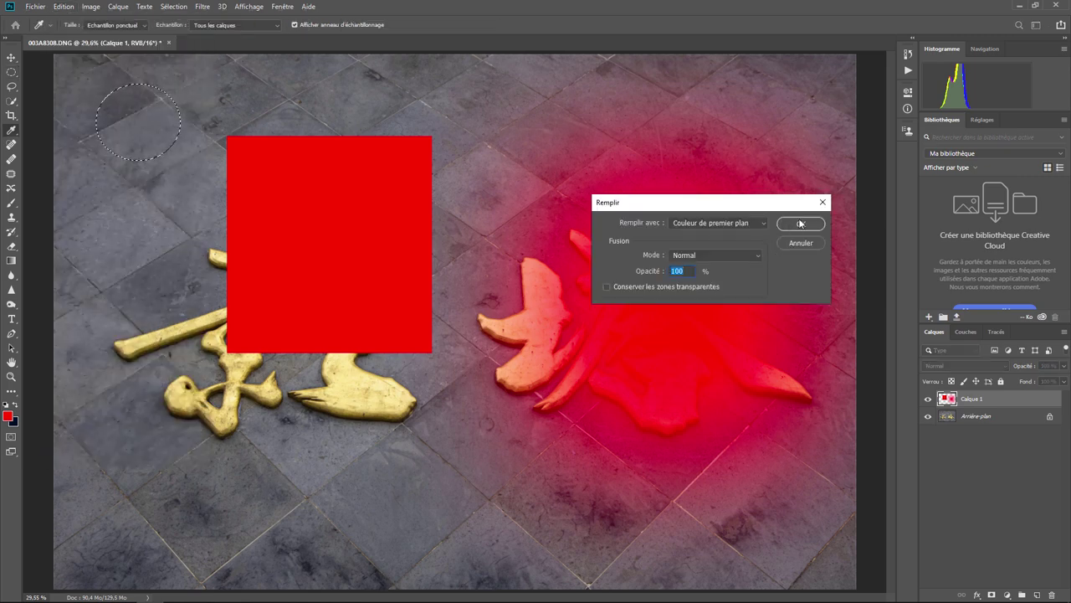
{"action": "left_click", "coordinate": [802, 219]}
With Lissage on, fill a second red circle below the first and deselect.
{"action": "left_click", "coordinate": [213, 25]}
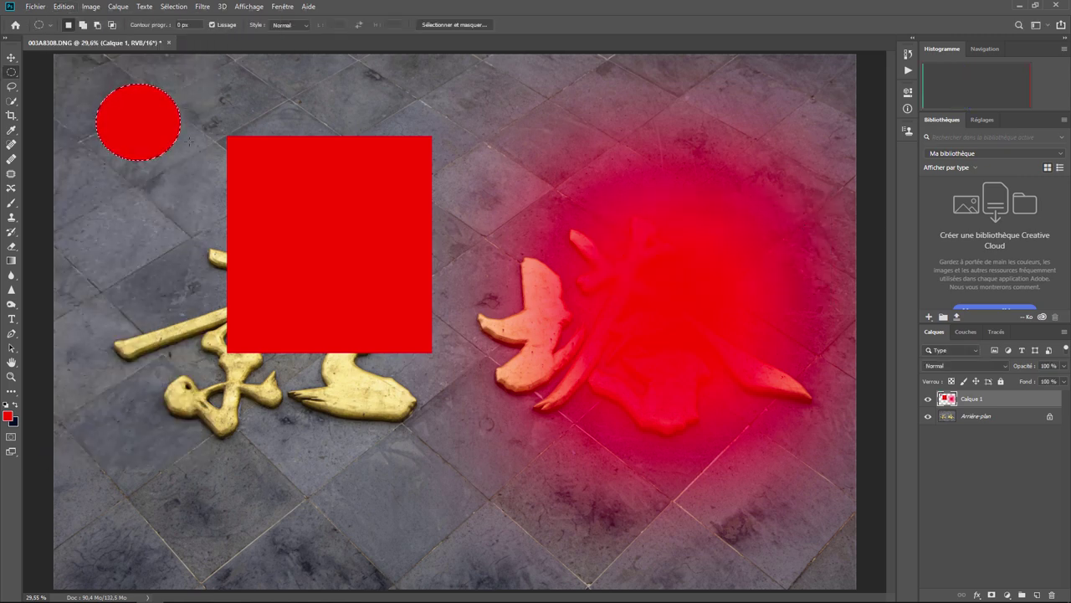
{"action": "left_click_drag", "start_coordinate": [113, 176], "coordinate": [193, 255]}
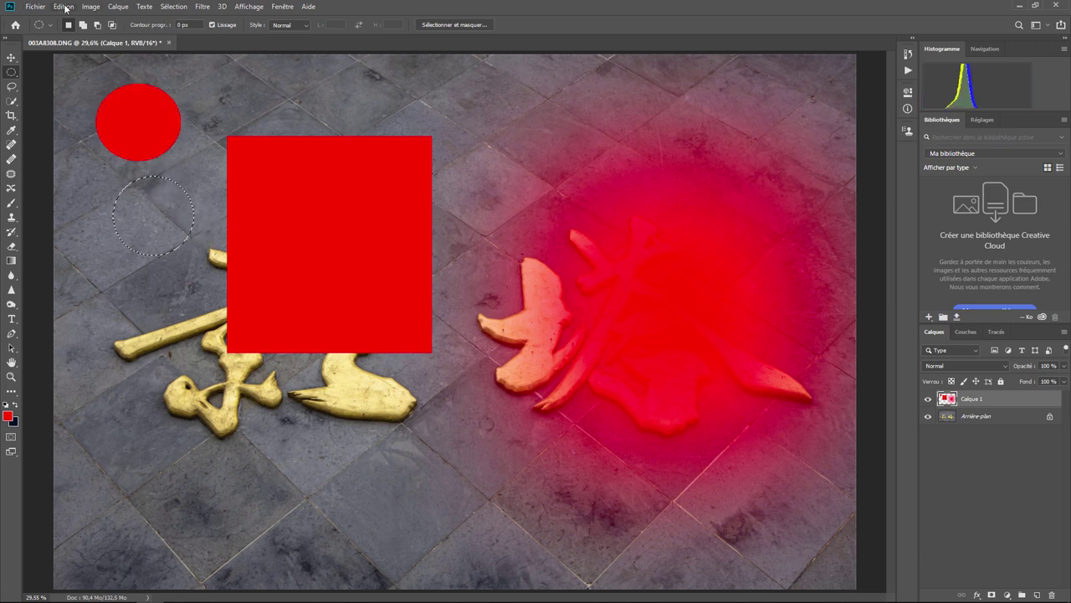
{"action": "left_click", "coordinate": [64, 6]}
{"action": "left_click", "coordinate": [97, 181]}
{"action": "left_click", "coordinate": [800, 223]}
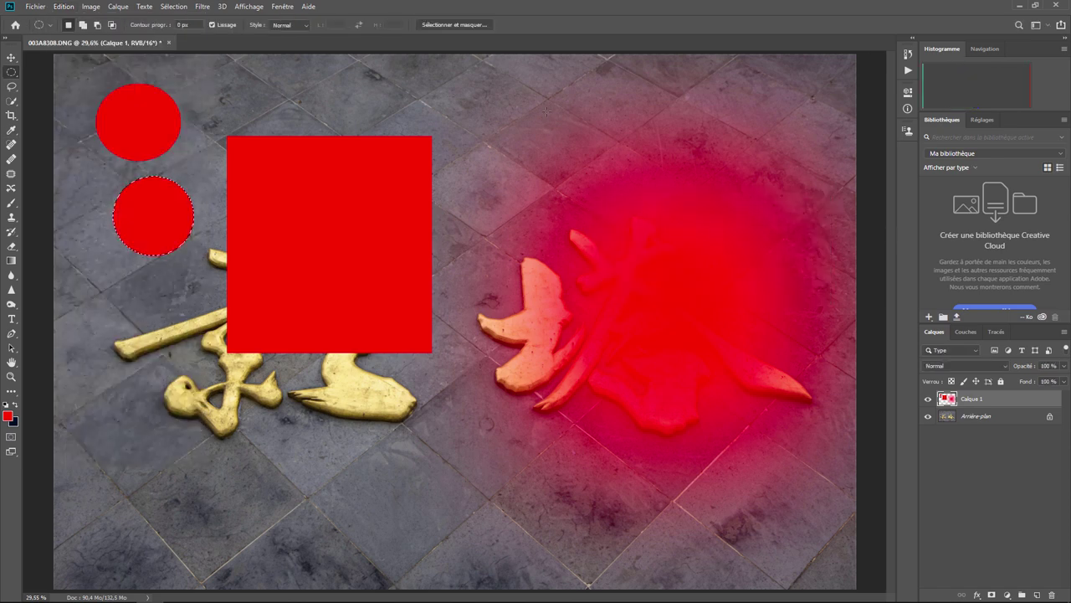
{"action": "key", "text": "ctrl+d"}
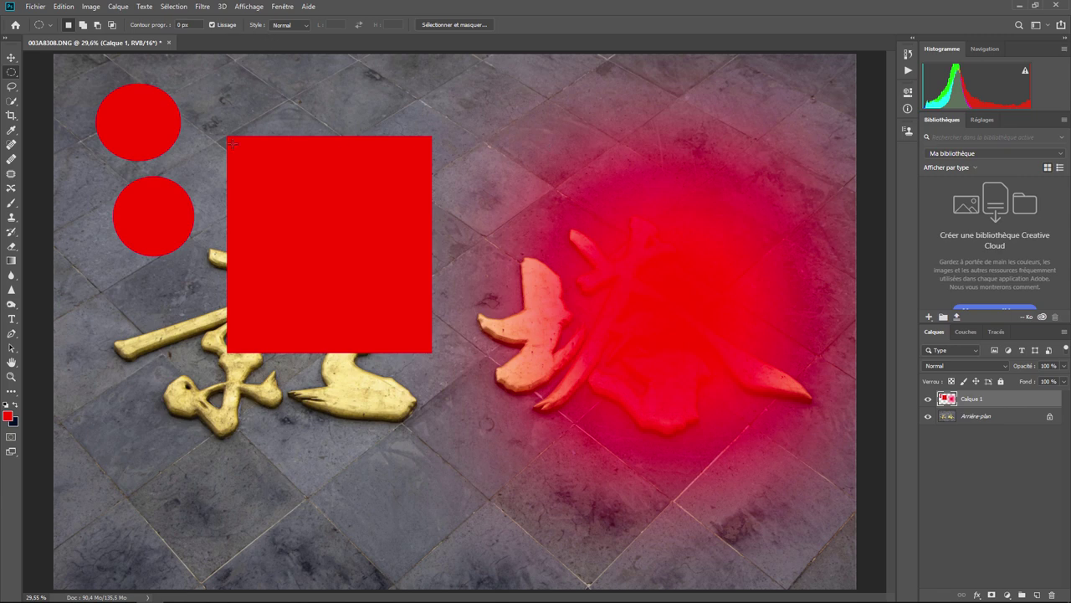
Zoom in to 300–600% and pan around to inspect the red circles' edges.
{"action": "key", "text": "ctrl+plus"}
{"action": "key", "text": "ctrl+plus"}
{"action": "key", "text": "ctrl+plus"}
{"action": "left_click_drag", "start_coordinate": [189, 172], "coordinate": [528, 346]}
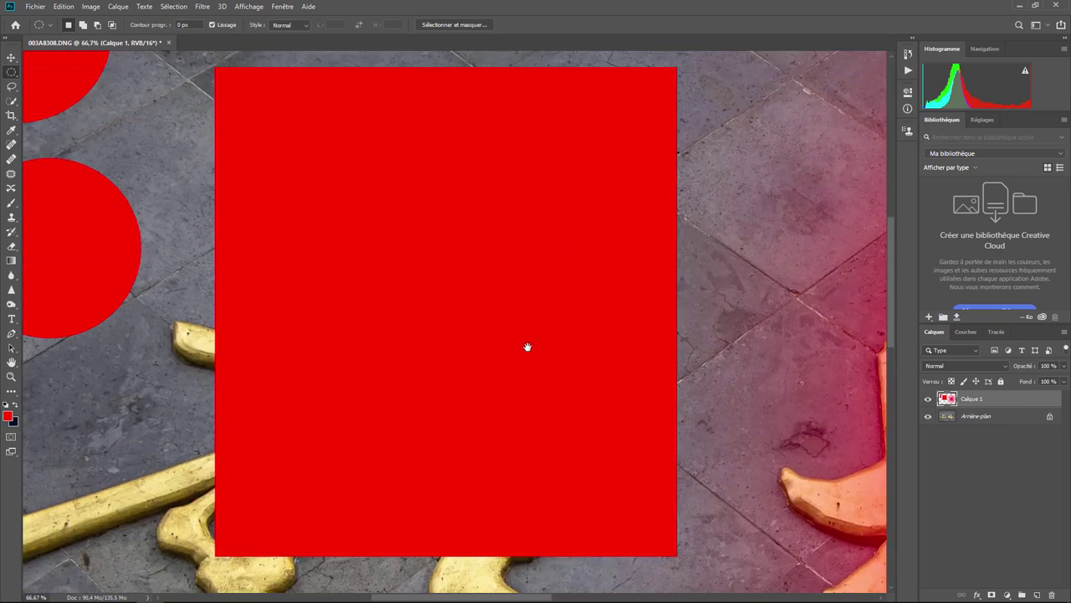
{"action": "mouse_move", "coordinate": [107, 249]}
{"action": "left_mouse_down"}
{"action": "mouse_move", "coordinate": [426, 311]}
{"action": "mouse_move", "coordinate": [555, 297]}
{"action": "mouse_move", "coordinate": [536, 313]}
{"action": "mouse_move", "coordinate": [443, 282]}
{"action": "mouse_move", "coordinate": [524, 299]}
{"action": "mouse_move", "coordinate": [421, 306]}
{"action": "left_mouse_up"}
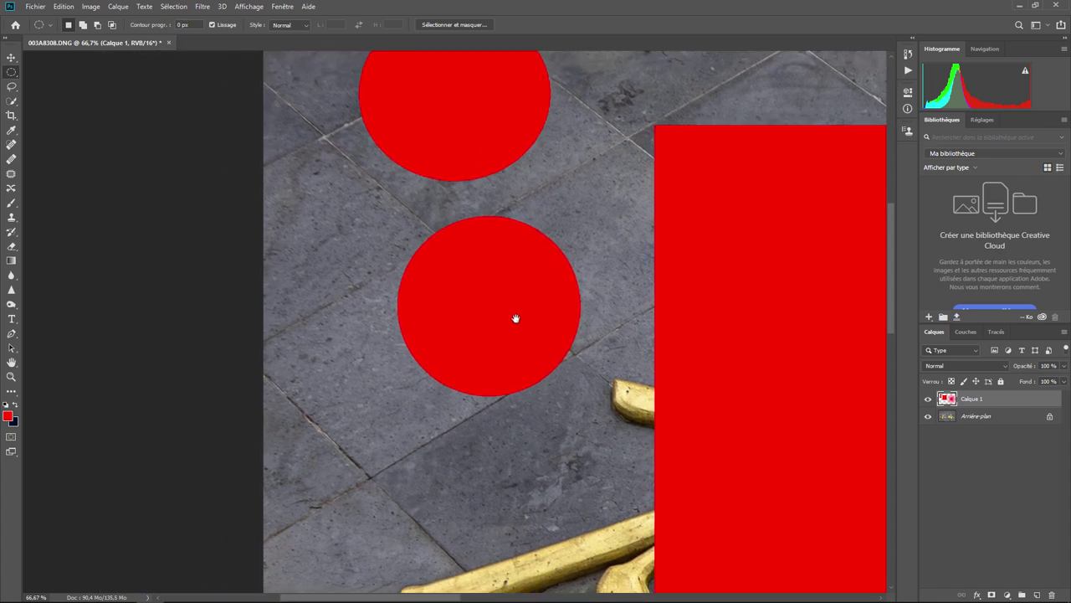
{"action": "mouse_move", "coordinate": [513, 315]}
{"action": "left_mouse_down"}
{"action": "mouse_move", "coordinate": [260, 303]}
{"action": "mouse_move", "coordinate": [625, 318]}
{"action": "left_mouse_up"}
{"action": "left_click_drag", "start_coordinate": [863, 325], "coordinate": [541, 310]}
{"action": "mouse_move", "coordinate": [329, 310]}
{"action": "left_mouse_down"}
{"action": "mouse_move", "coordinate": [382, 311]}
{"action": "mouse_move", "coordinate": [475, 382]}
{"action": "mouse_move", "coordinate": [478, 419]}
{"action": "mouse_move", "coordinate": [507, 402]}
{"action": "left_mouse_up"}
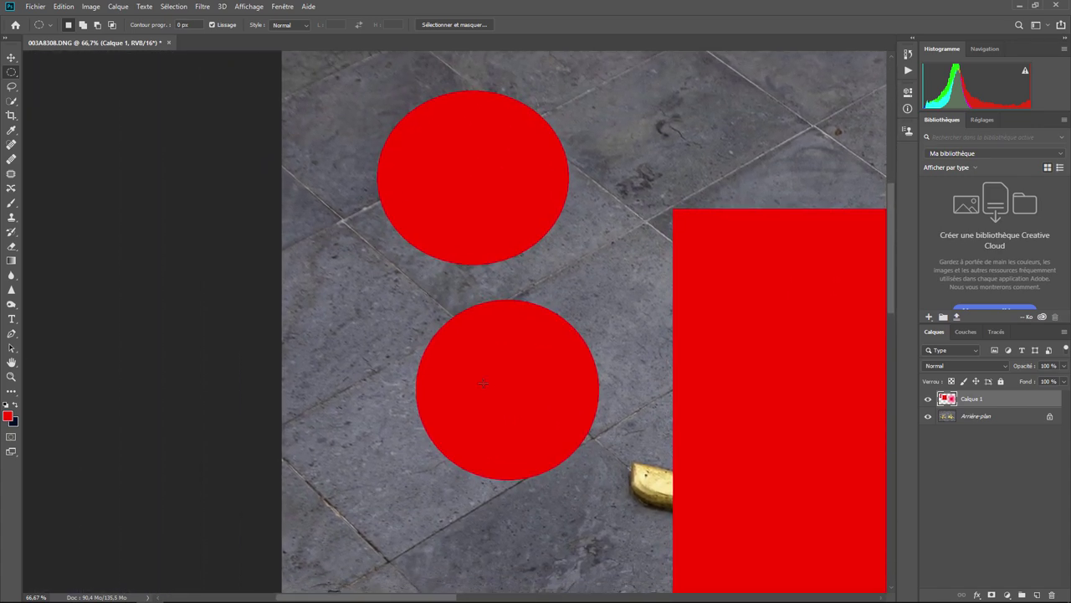
{"action": "scroll", "coordinate": [483, 383], "scroll_direction": "up", "scroll_amount": 2}
{"action": "scroll", "coordinate": [486, 383], "scroll_direction": "up", "scroll_amount": 1}
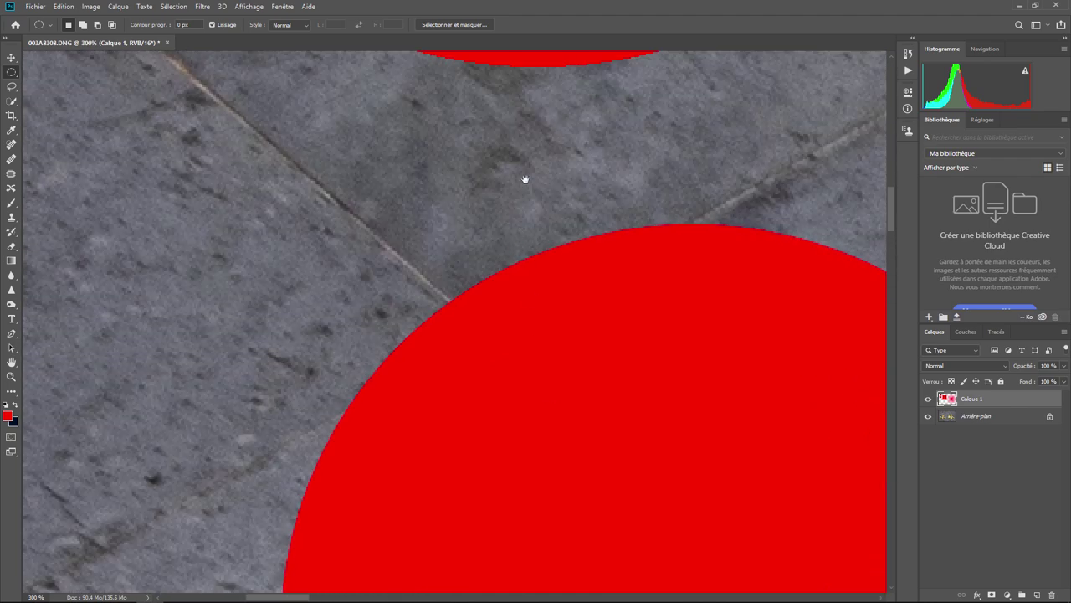
{"action": "left_click_drag", "start_coordinate": [526, 175], "coordinate": [463, 302]}
{"action": "scroll", "coordinate": [463, 301], "scroll_direction": "up", "scroll_amount": 1}
{"action": "scroll", "coordinate": [463, 302], "scroll_direction": "up", "scroll_amount": 2}
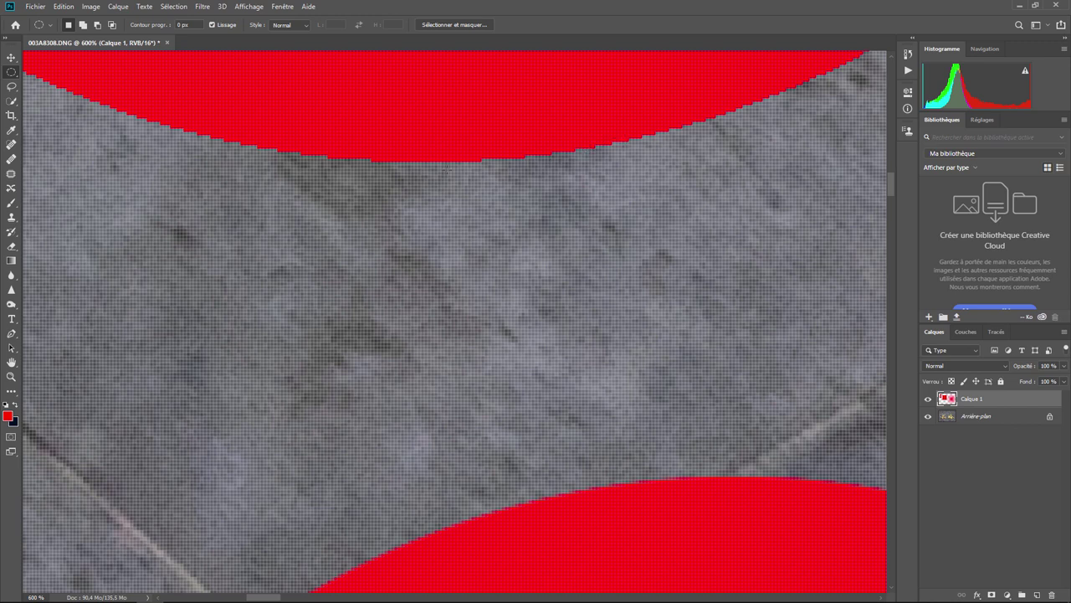
Zoom back out to 50% to view all the red shapes together.
{"action": "key", "text": "ctrl+minus"}
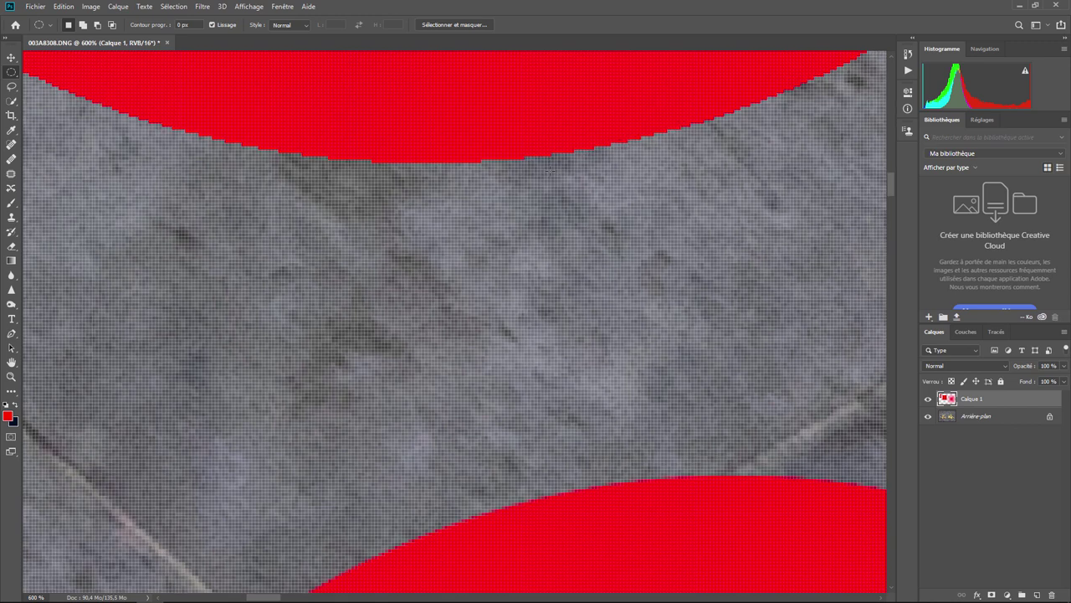
{"action": "key", "text": "ctrl+minus"}
{"action": "key", "text": "ctrl+minus"}
{"action": "key", "text": "ctrl+minus"}
{"action": "key", "text": "ctrl+minus"}
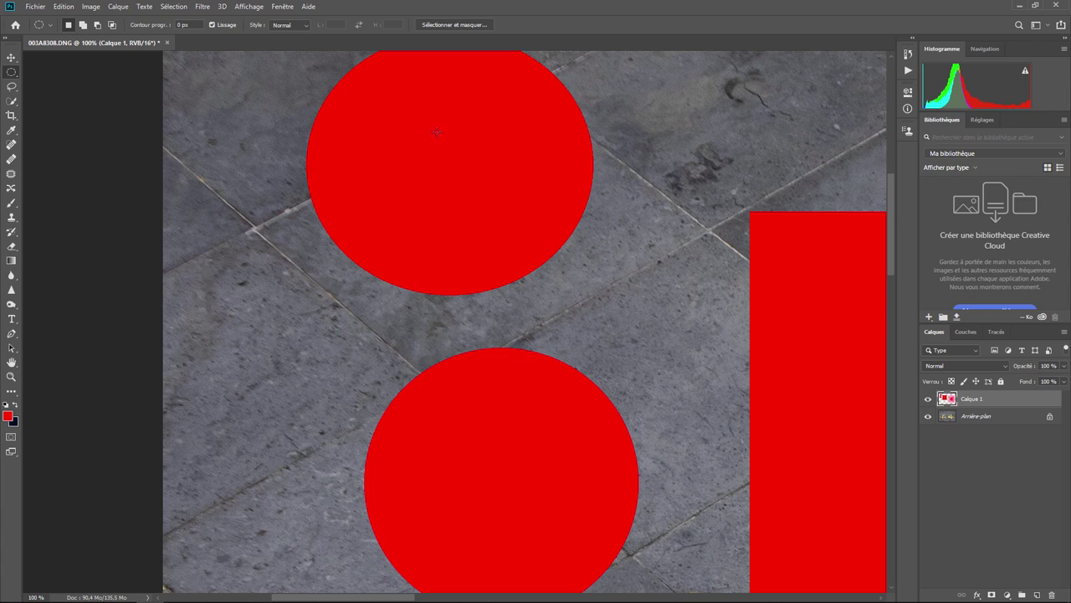
{"action": "key", "text": "ctrl+minus"}
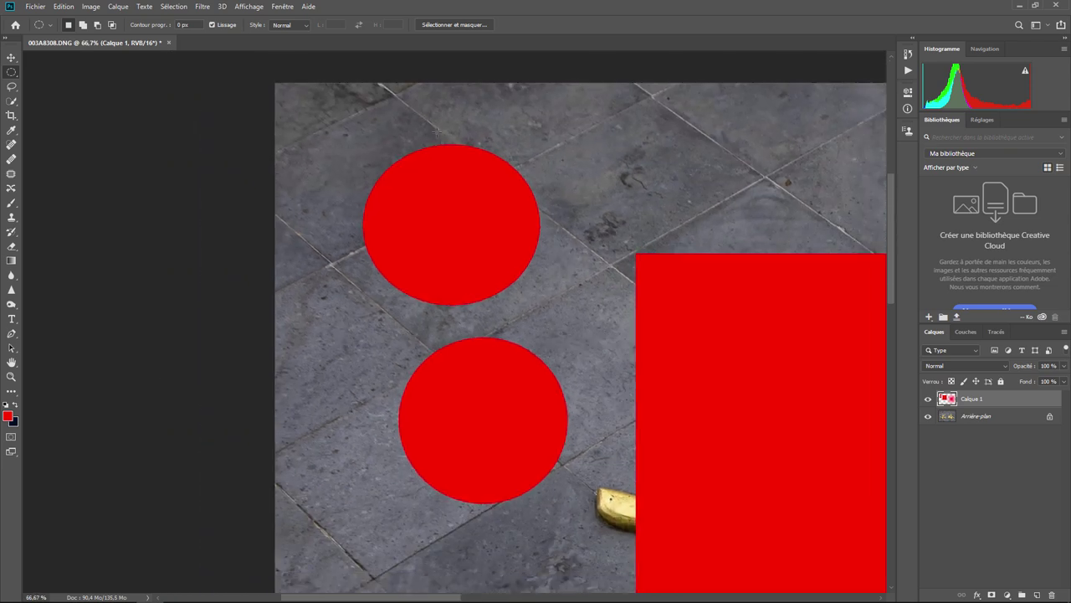
{"action": "key", "text": "ctrl+minus"}
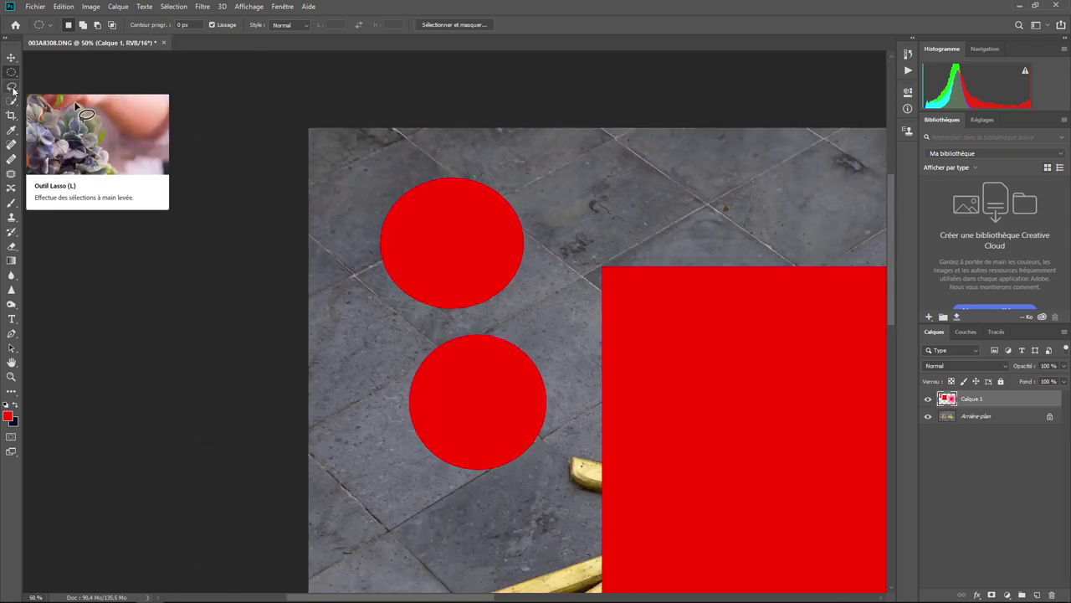
Fit the whole image on screen and trace a freehand Lasso selection around the red glow.
{"action": "left_click", "coordinate": [12, 87]}
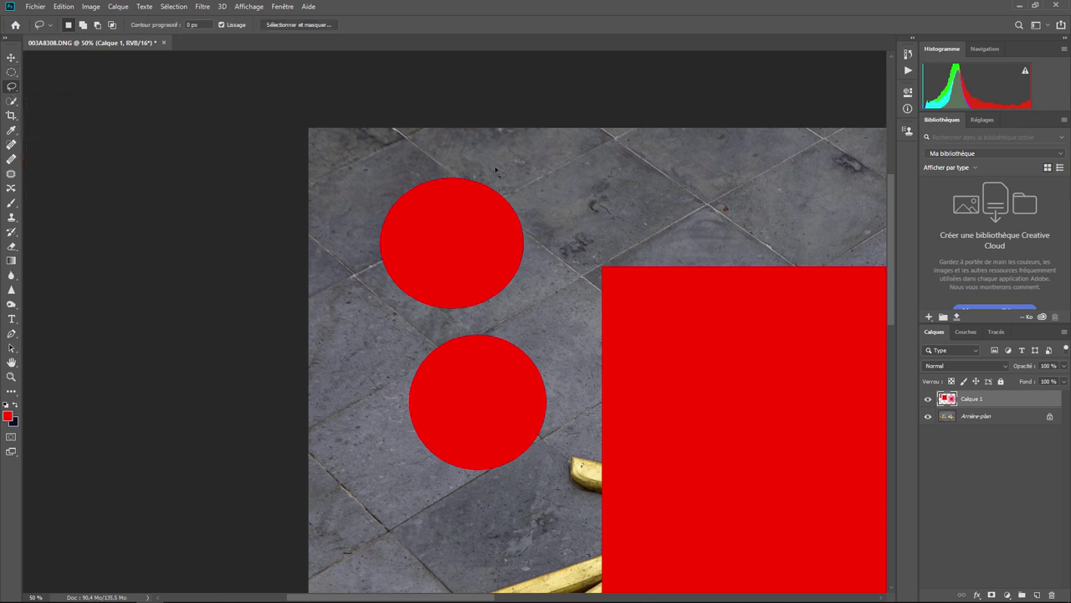
{"action": "left_click", "coordinate": [248, 7]}
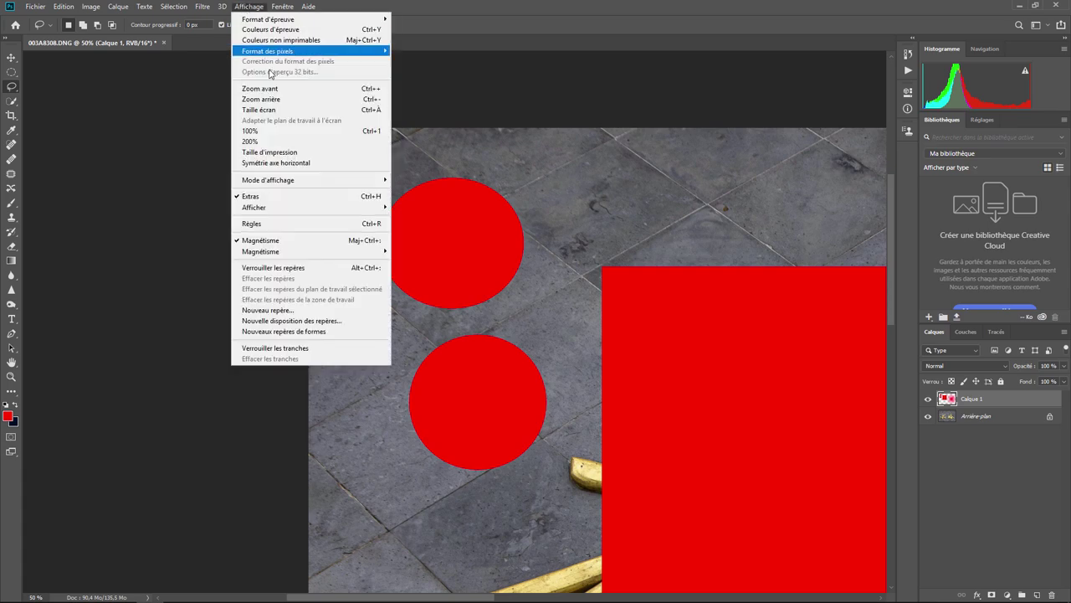
{"action": "left_click", "coordinate": [269, 109]}
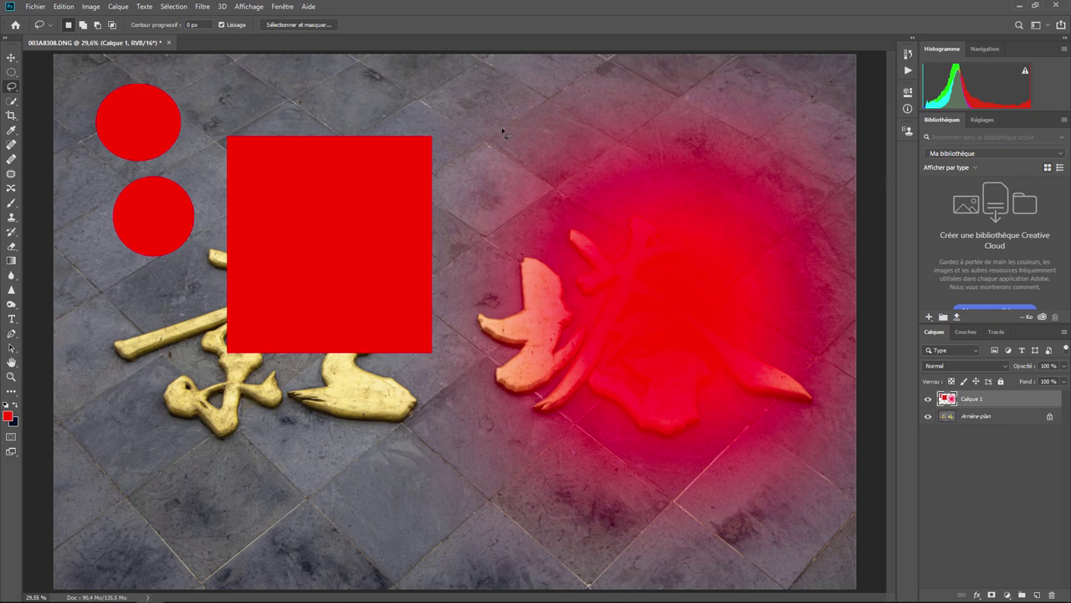
{"action": "mouse_move", "coordinate": [502, 128]}
{"action": "left_mouse_down"}
{"action": "mouse_move", "coordinate": [786, 219]}
{"action": "mouse_move", "coordinate": [720, 311]}
{"action": "mouse_move", "coordinate": [627, 295]}
{"action": "mouse_move", "coordinate": [655, 427]}
{"action": "mouse_move", "coordinate": [531, 459]}
{"action": "mouse_move", "coordinate": [492, 321]}
{"action": "mouse_move", "coordinate": [514, 238]}
{"action": "mouse_move", "coordinate": [459, 212]}
{"action": "left_mouse_up"}
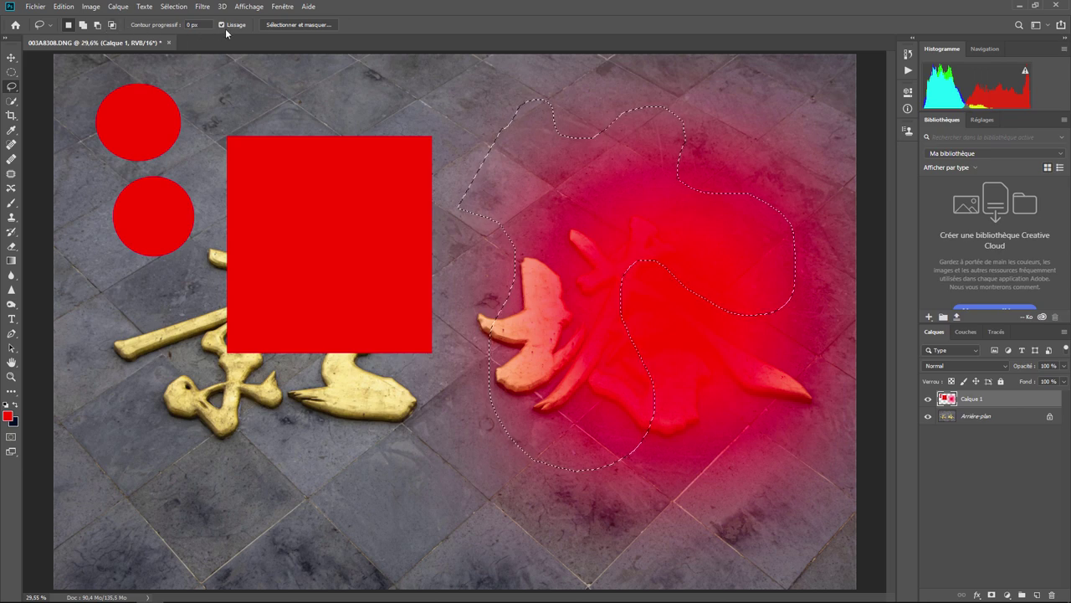
Choose the Polygonal Lasso and clear the selection with Ctrl+D.
{"action": "right_click", "coordinate": [12, 87]}
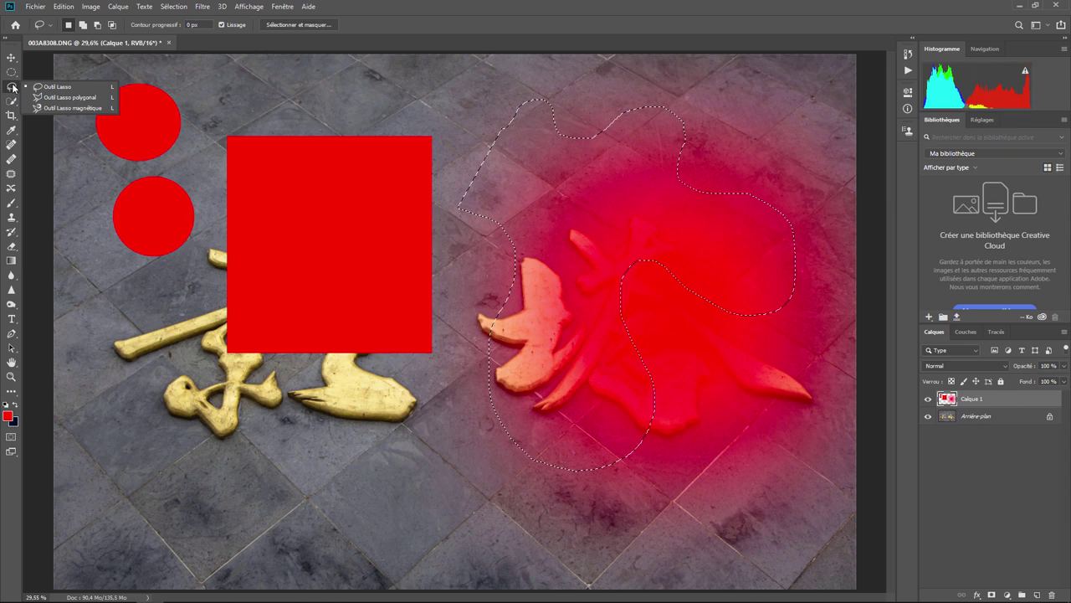
{"action": "left_click", "coordinate": [79, 98]}
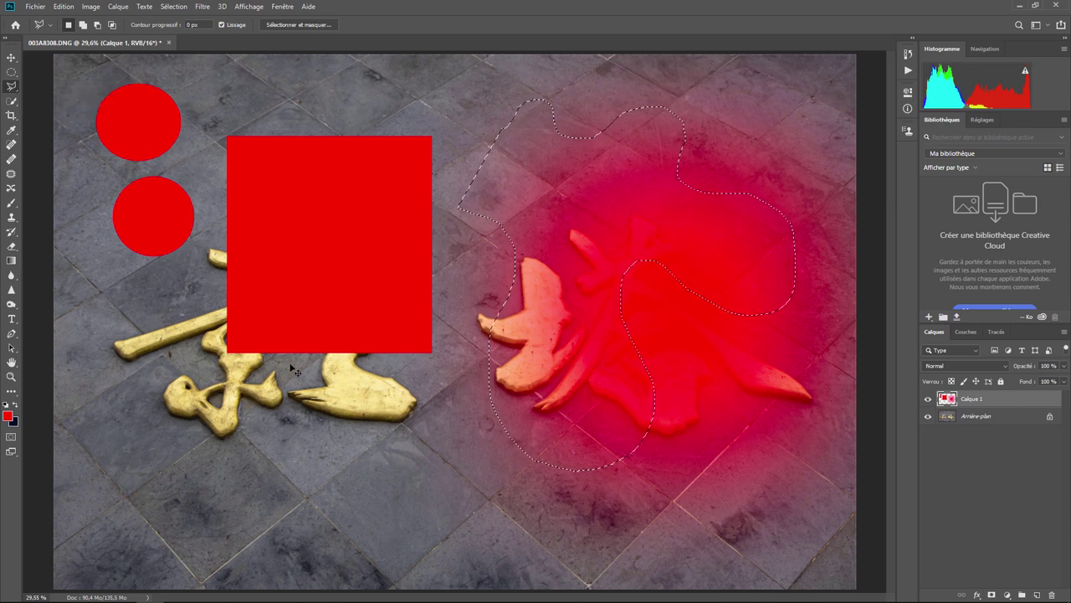
{"action": "key", "text": "ctrl+d"}
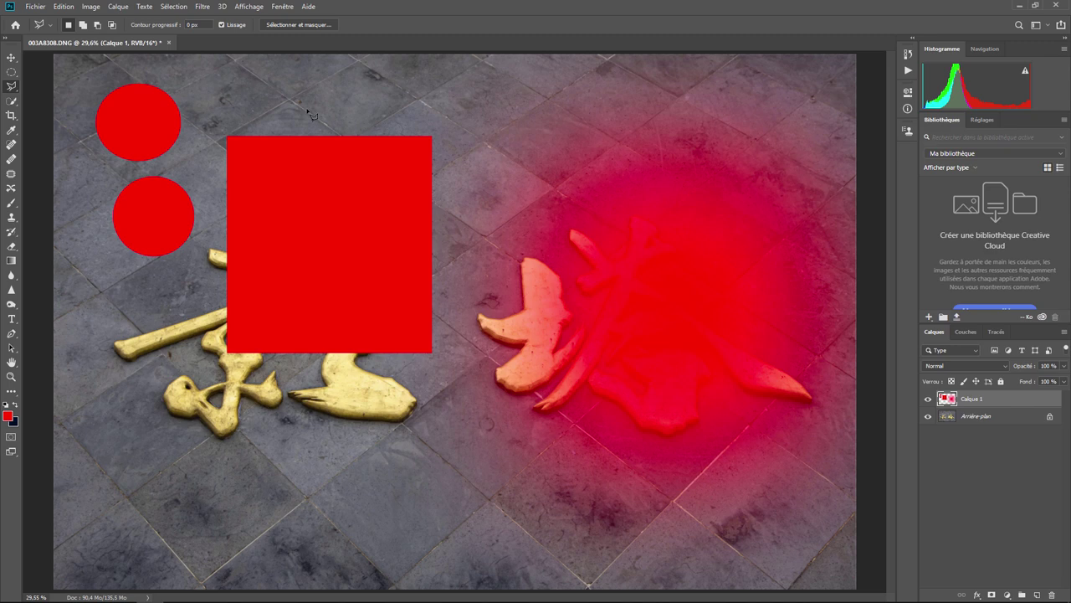
Draw a five-corner polygonal selection across the left character, then hide Calque 1.
{"action": "left_click", "coordinate": [308, 108]}
{"action": "left_click", "coordinate": [425, 103]}
{"action": "left_click", "coordinate": [539, 98]}
{"action": "left_click", "coordinate": [576, 252]}
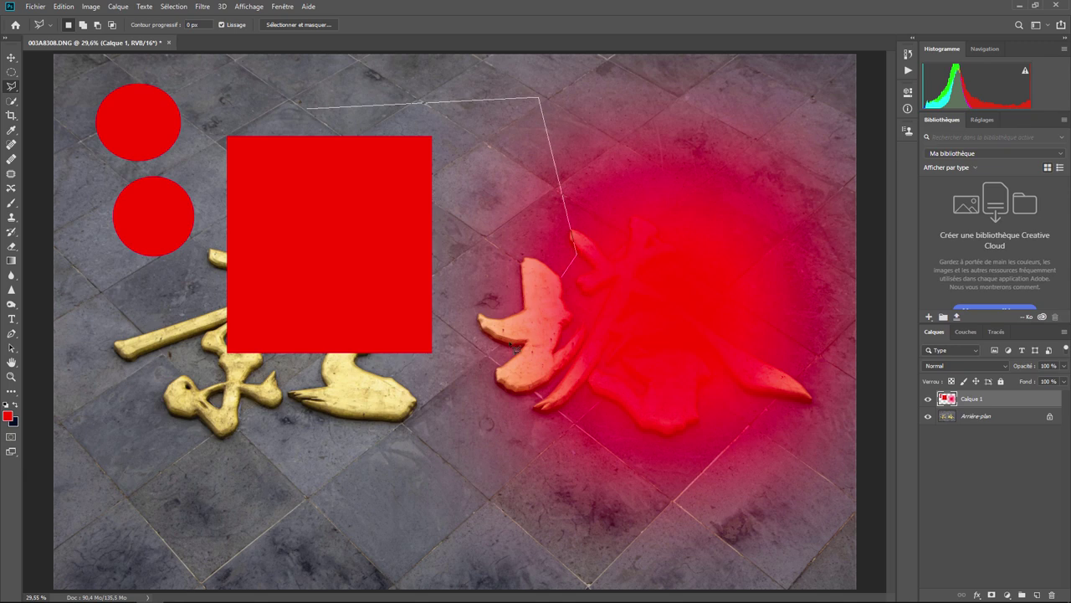
{"action": "left_click", "coordinate": [422, 485]}
{"action": "double_click", "coordinate": [162, 313]}
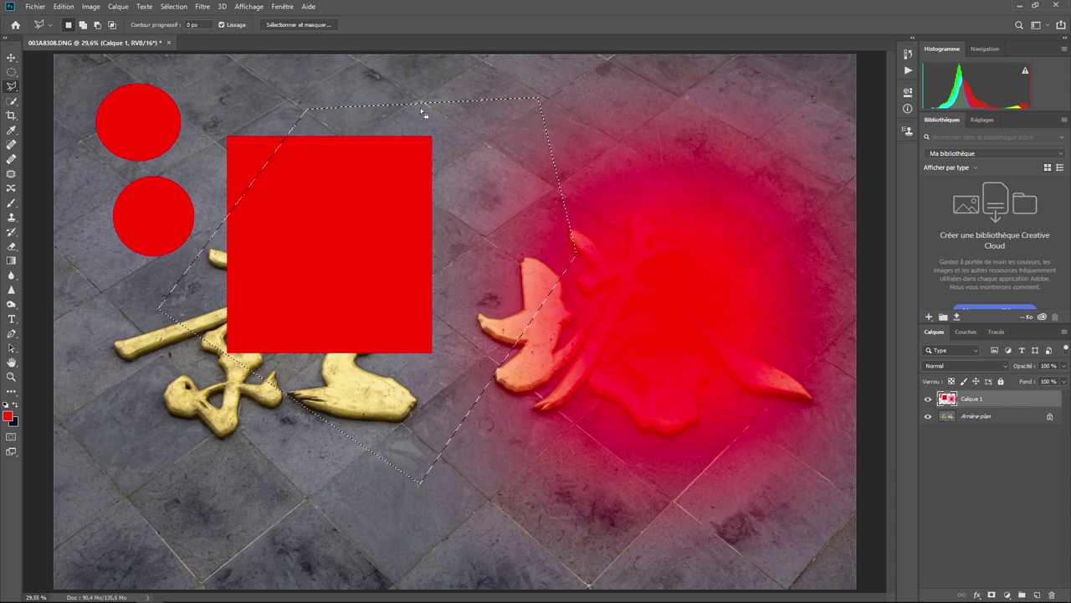
{"action": "right_click", "coordinate": [12, 87]}
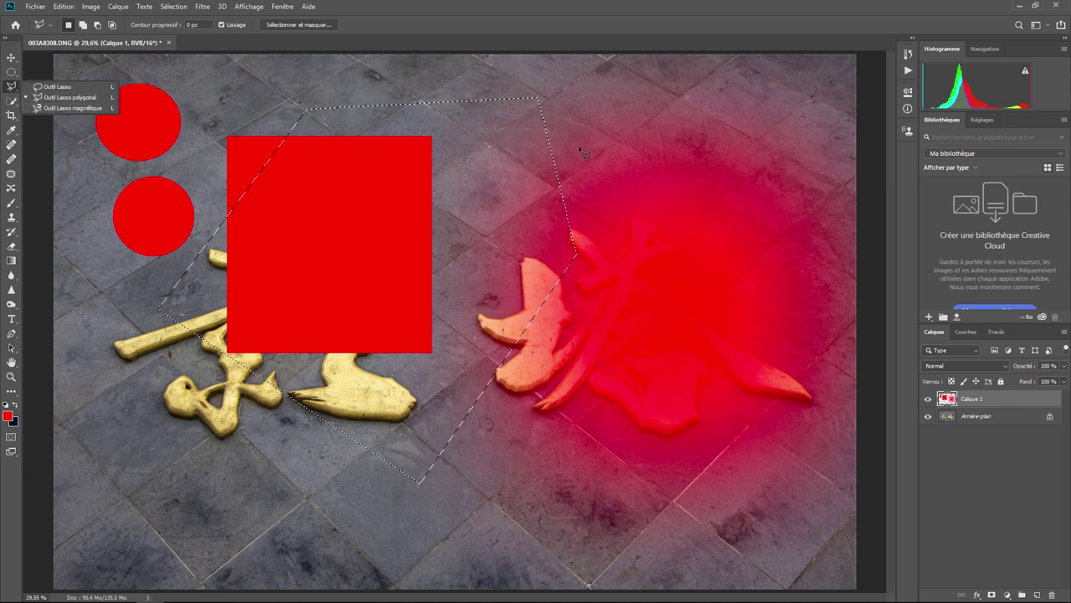
{"action": "left_click", "coordinate": [927, 399]}
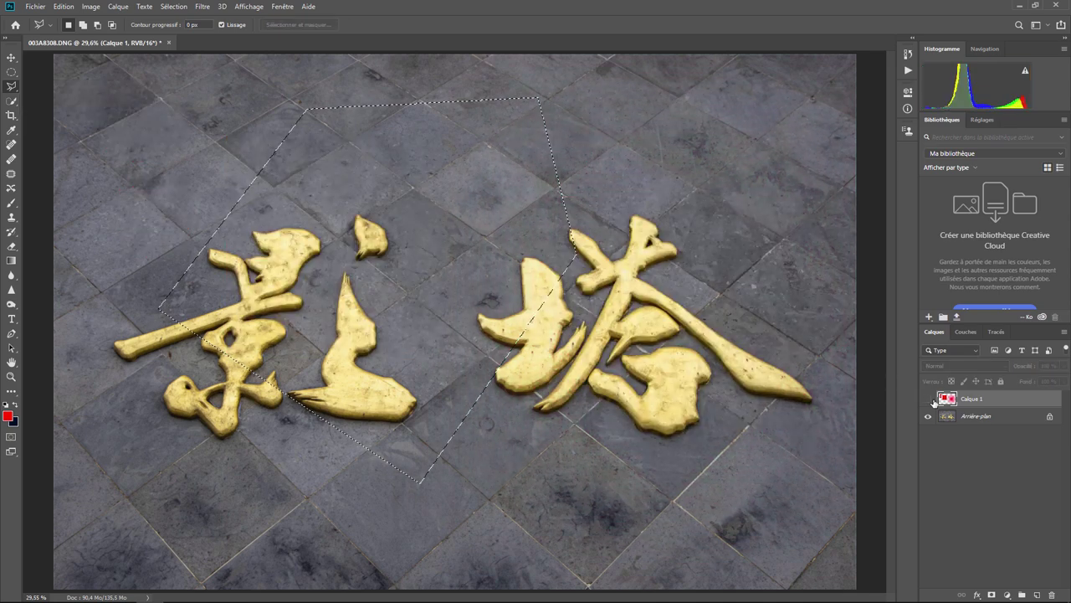
Make Arrière-plan active, clear the polygon selection, and choose the Magnetic Lasso.
{"action": "left_click", "coordinate": [993, 417]}
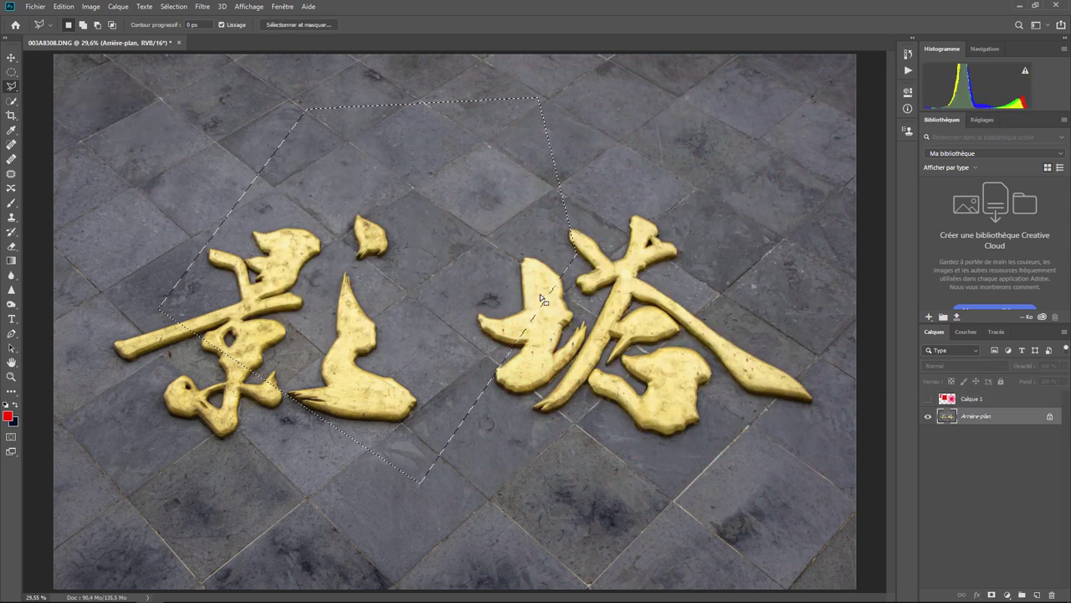
{"action": "key", "text": "ctrl+d"}
{"action": "key", "text": "shift+l"}
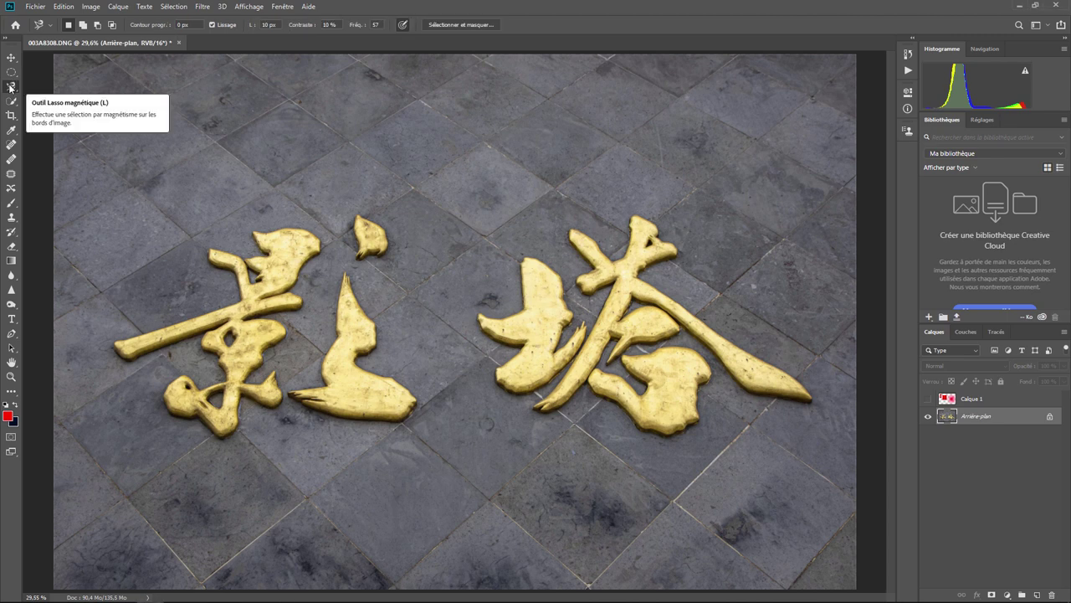
{"action": "right_click", "coordinate": [11, 87]}
{"action": "left_click", "coordinate": [57, 108]}
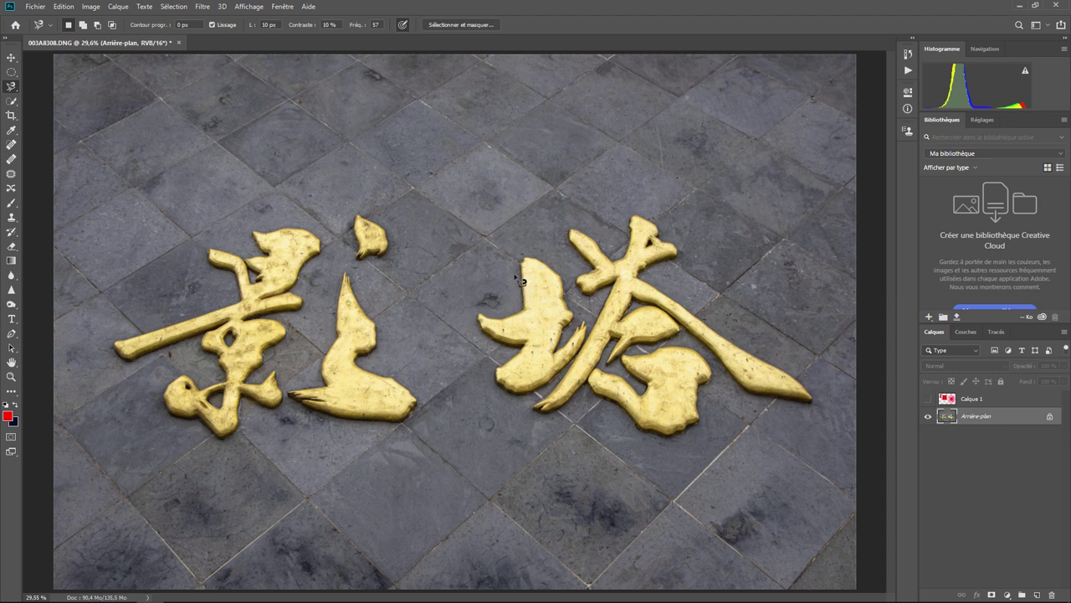
Trace a Magnetic Lasso outline around the middle golden stroke, then deselect it.
{"action": "left_click", "coordinate": [351, 275]}
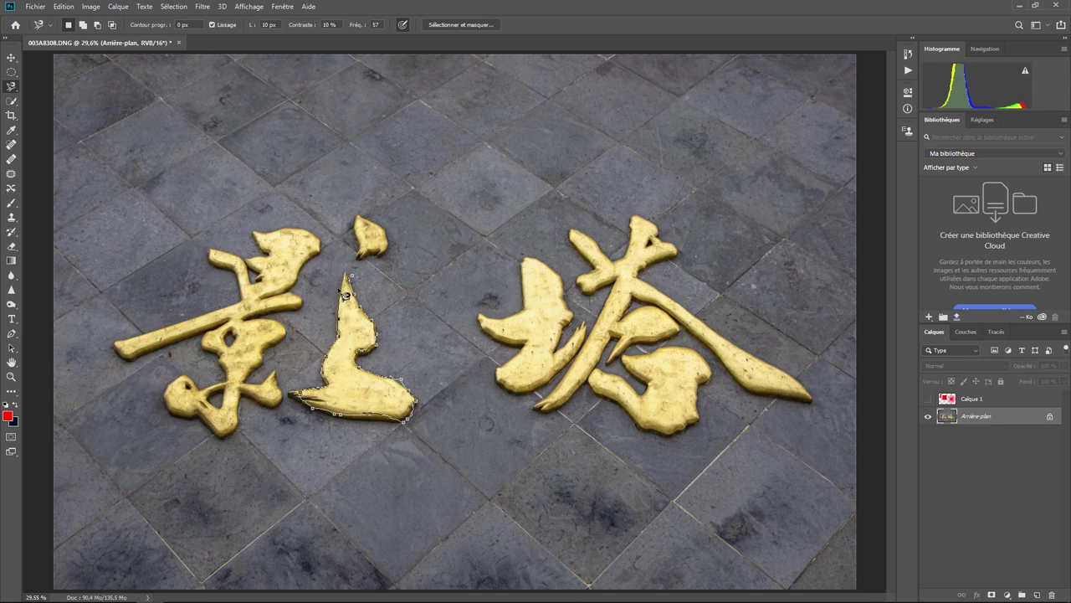
{"action": "left_click", "coordinate": [351, 283]}
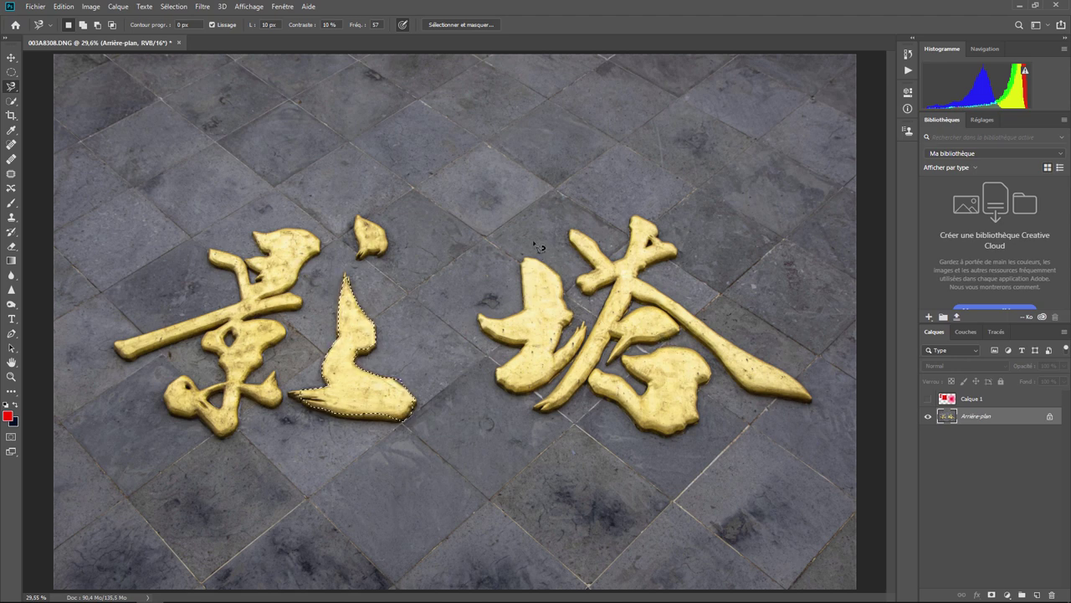
{"action": "key", "text": "ctrl+d"}
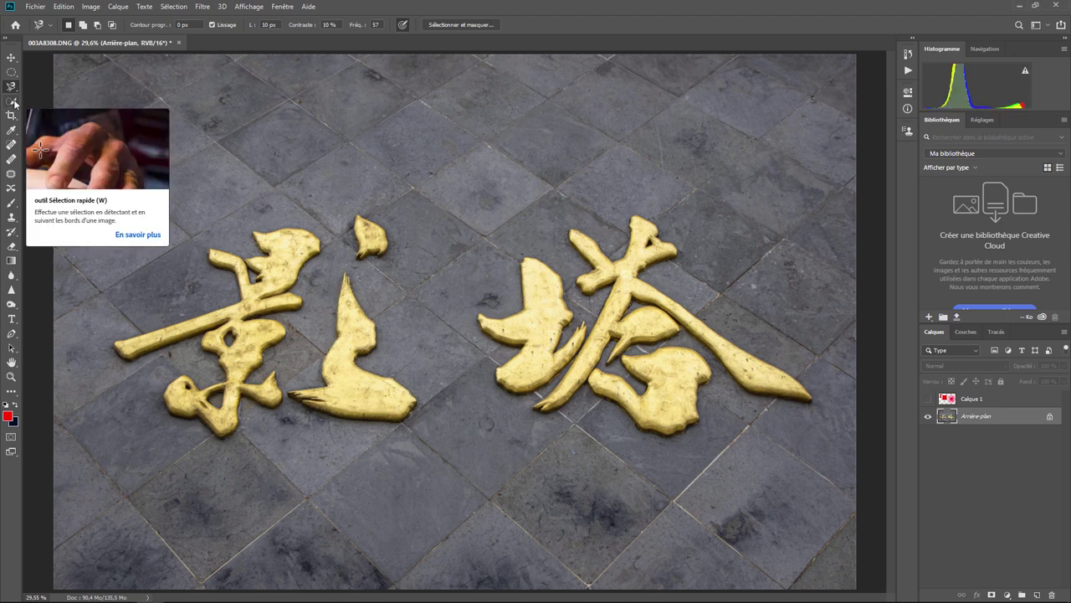
Choose the Quick Selection tool with the Sans titre-1 red circle-and-square document shown.
{"action": "left_click", "coordinate": [14, 104]}
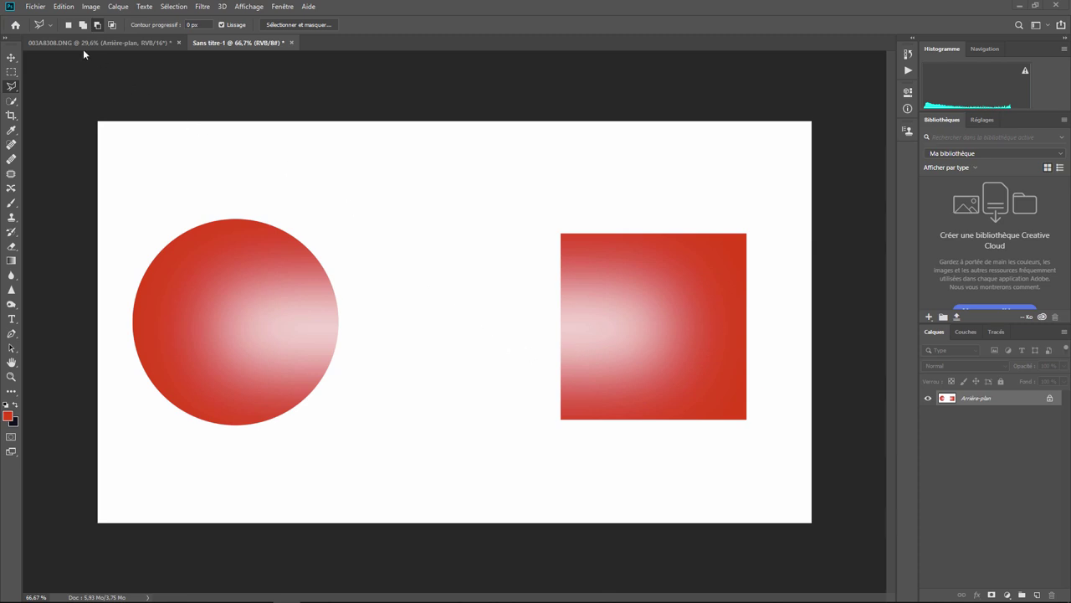
Create a new 1920 × 1080 px, 72 ppp document with a white background.
{"action": "left_click", "coordinate": [35, 6]}
{"action": "left_click", "coordinate": [46, 18]}
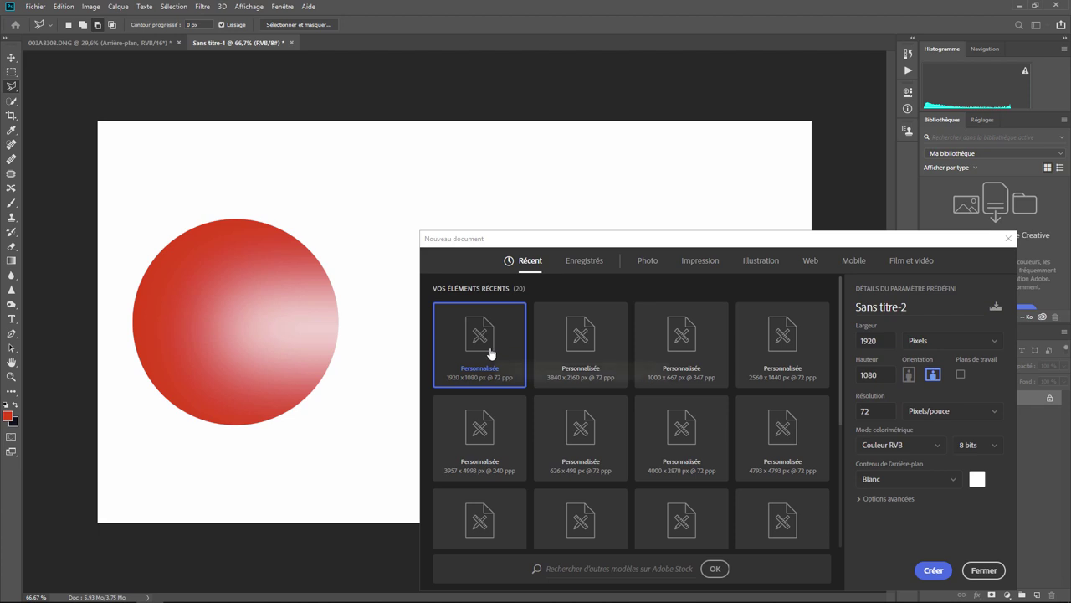
{"action": "left_click", "coordinate": [931, 571]}
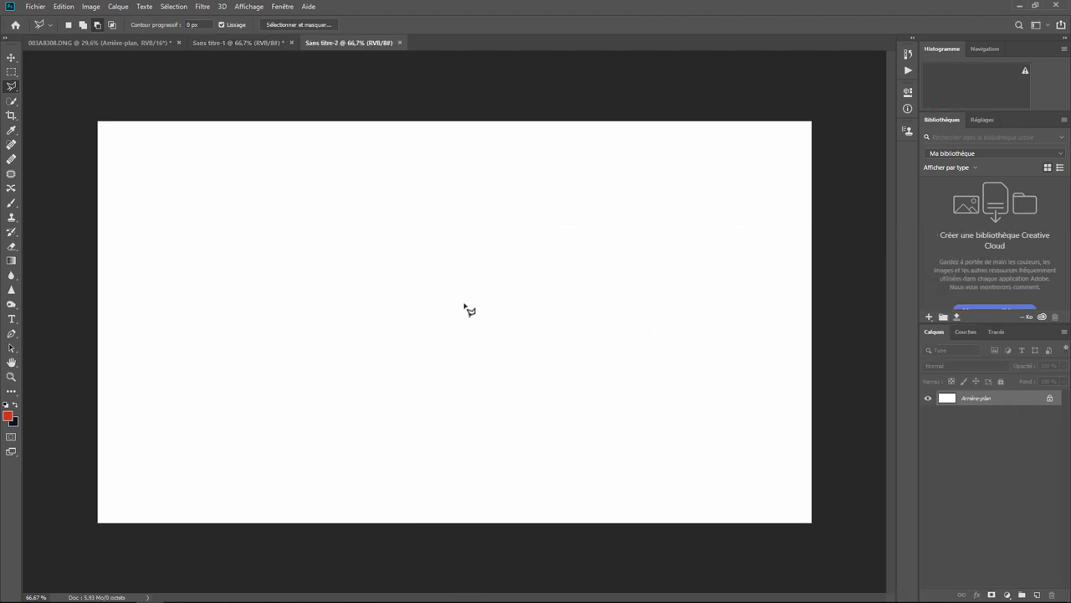
Draw a fixed 1:1 elliptical marquee circle on the canvas's left and nudge it into place.
{"action": "left_click", "coordinate": [13, 73]}
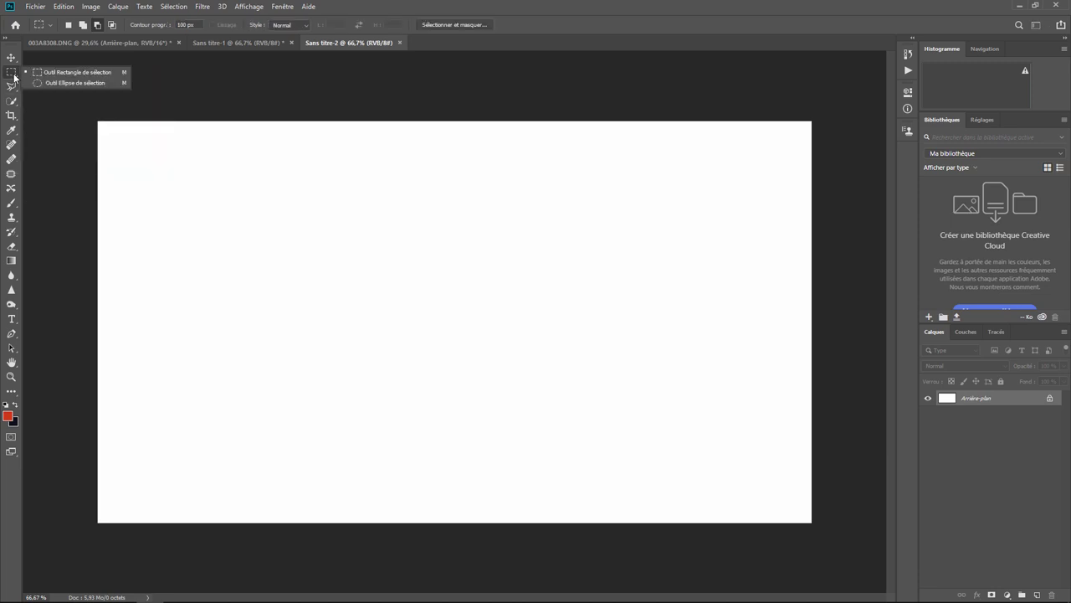
{"action": "left_click", "coordinate": [62, 83]}
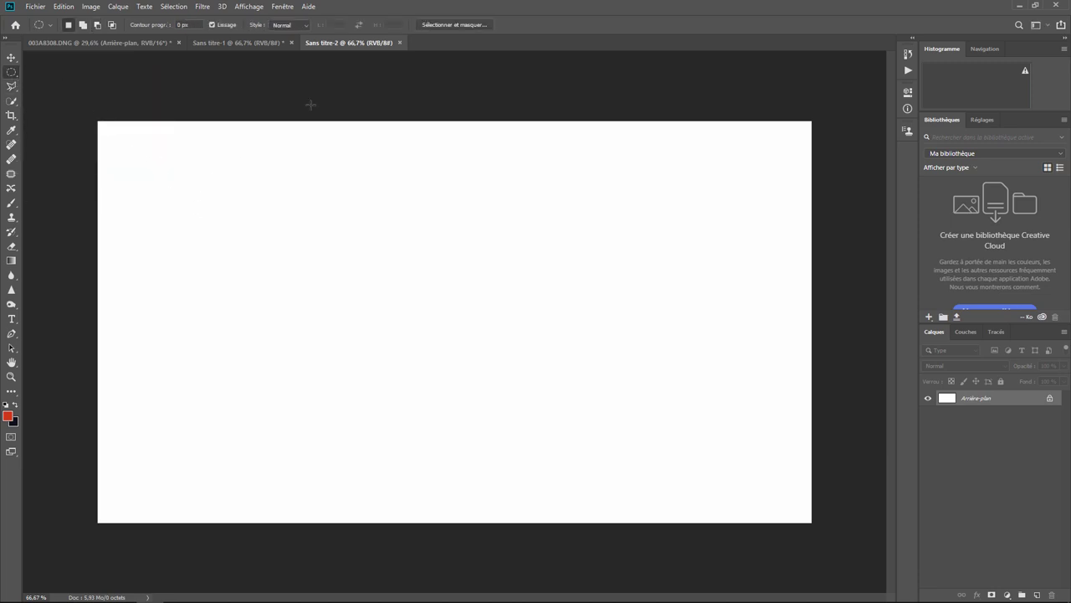
{"action": "left_click", "coordinate": [299, 25]}
{"action": "left_click", "coordinate": [296, 44]}
{"action": "left_click_drag", "start_coordinate": [180, 221], "coordinate": [369, 450]}
{"action": "left_click_drag", "start_coordinate": [290, 332], "coordinate": [273, 327]}
Set the Rectangular Marquee to 0 px feather with fixed 1:1 proportions.
{"action": "right_click", "coordinate": [12, 73]}
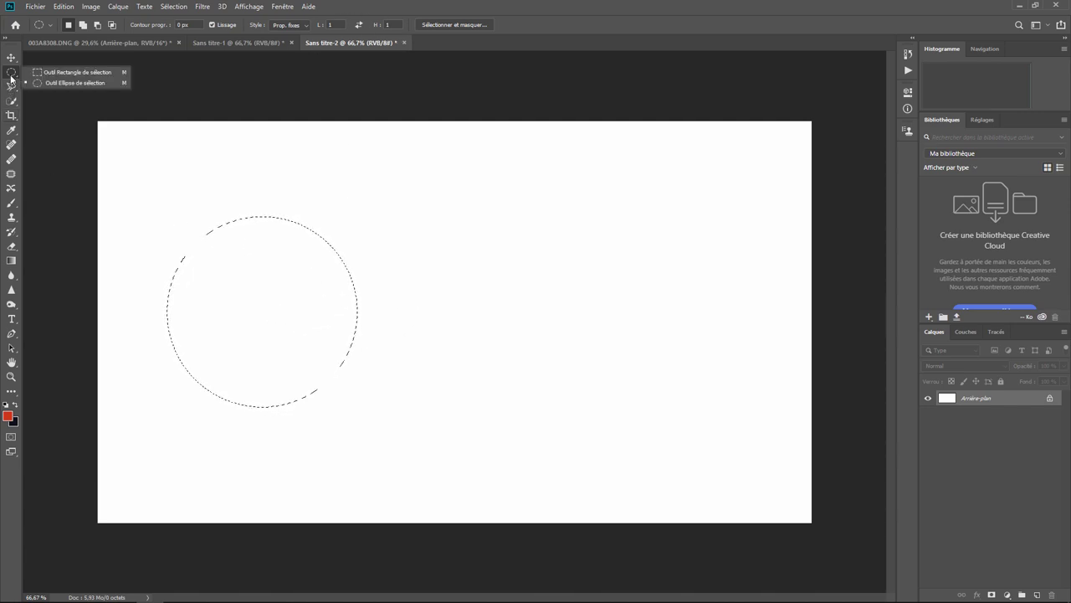
{"action": "left_click", "coordinate": [55, 72]}
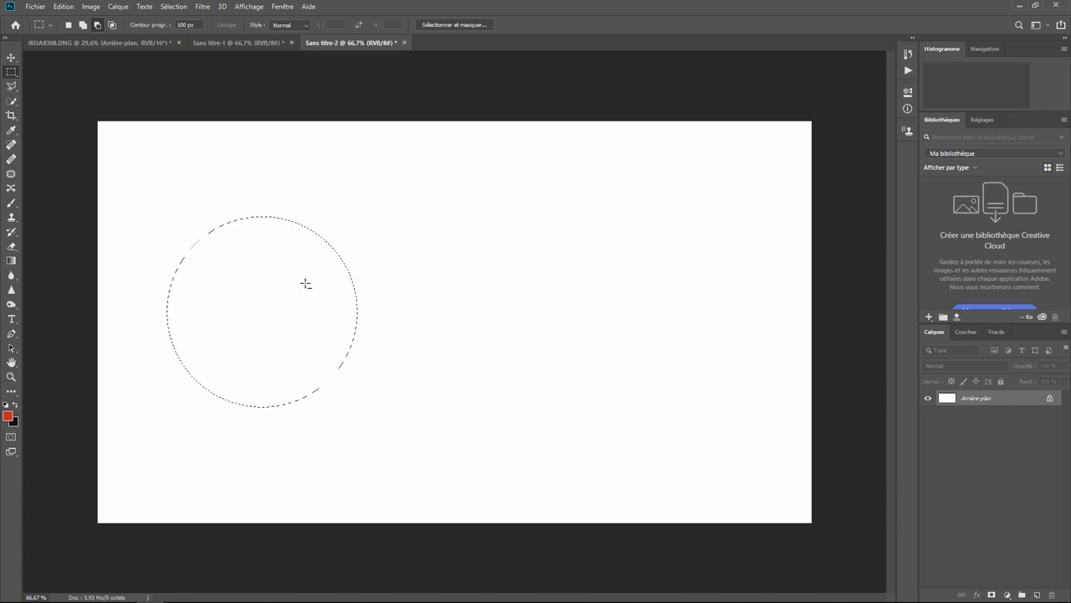
{"action": "left_click", "coordinate": [186, 24]}
{"action": "type", "text": "0"}
{"action": "left_click", "coordinate": [306, 25]}
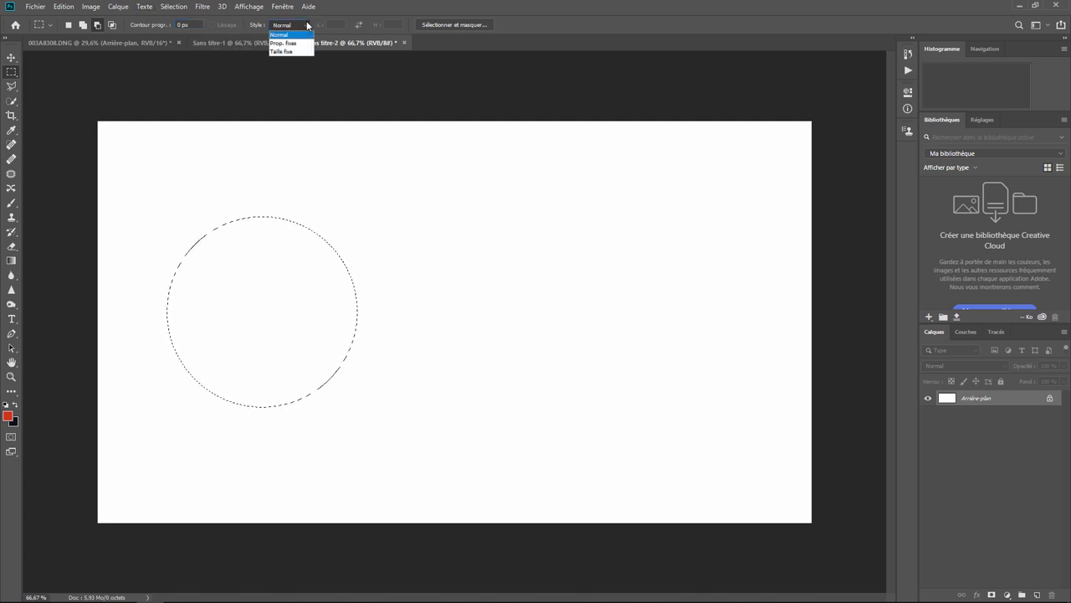
{"action": "left_click", "coordinate": [307, 43]}
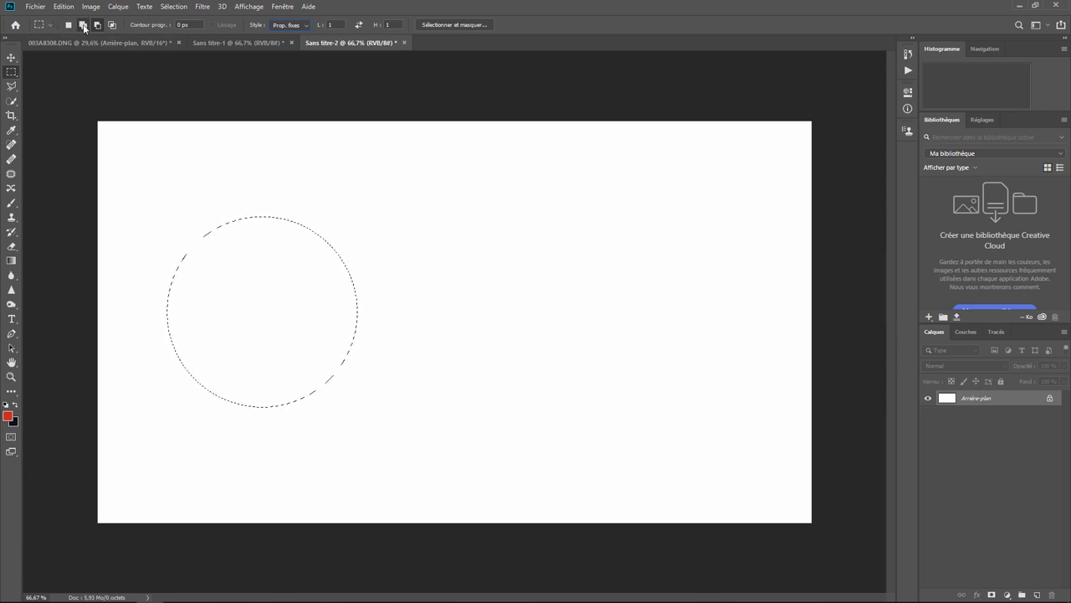
Add a square selection on the right, then subtract a free-proportion band across both shapes.
{"action": "left_click", "coordinate": [83, 25]}
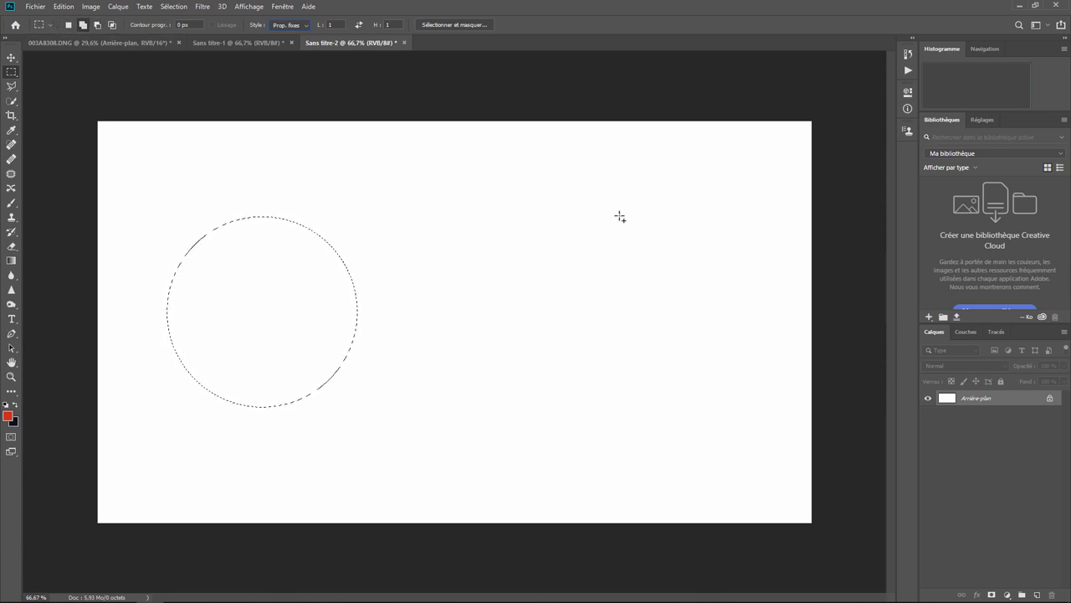
{"action": "left_click_drag", "start_coordinate": [544, 220], "coordinate": [733, 410]}
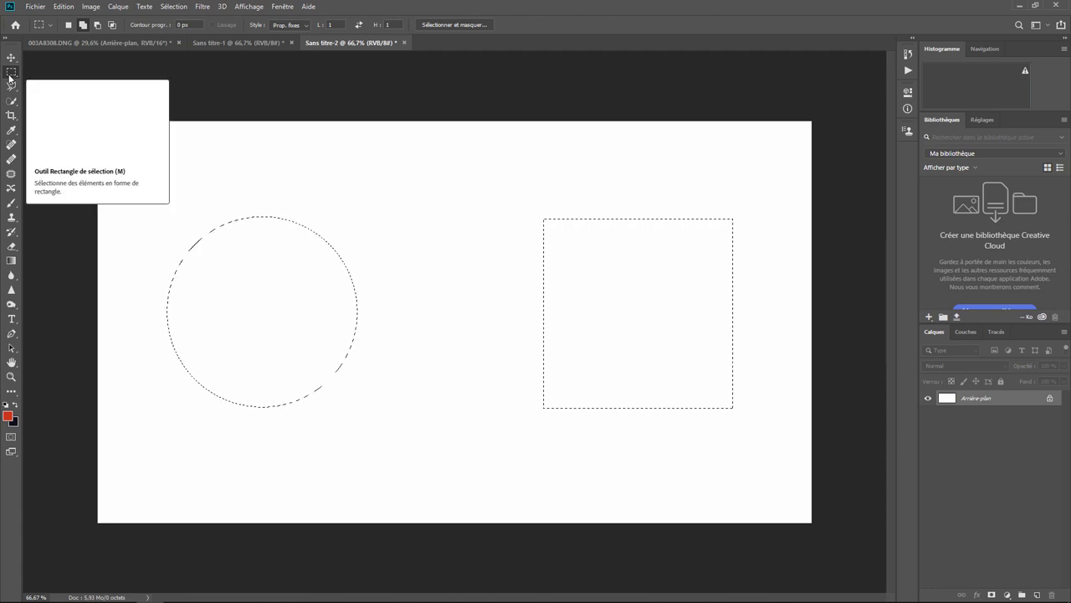
{"action": "left_click", "coordinate": [96, 28]}
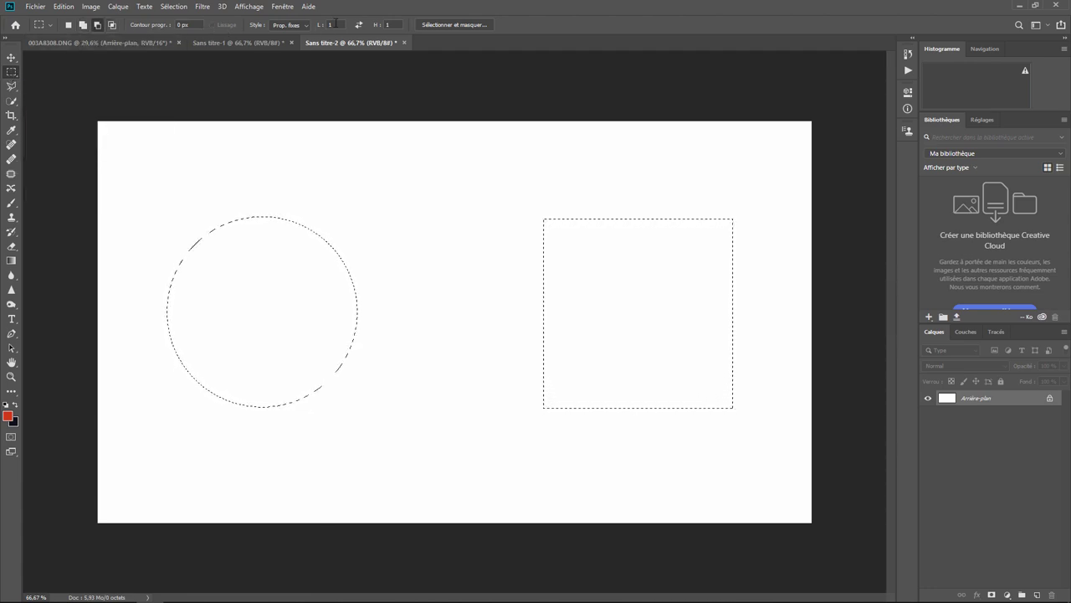
{"action": "left_click", "coordinate": [307, 26]}
{"action": "left_click_drag", "start_coordinate": [247, 275], "coordinate": [665, 354]}
Fill the selections with the foreground red, deselect, and compare against Sans titre-1.
{"action": "left_click", "coordinate": [64, 8]}
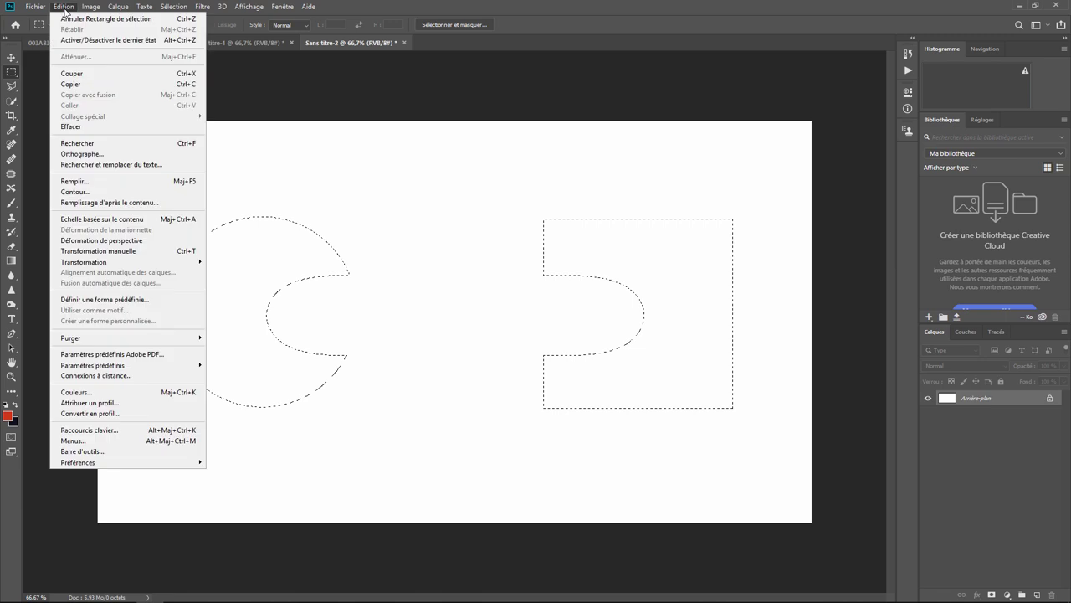
{"action": "left_click", "coordinate": [102, 181]}
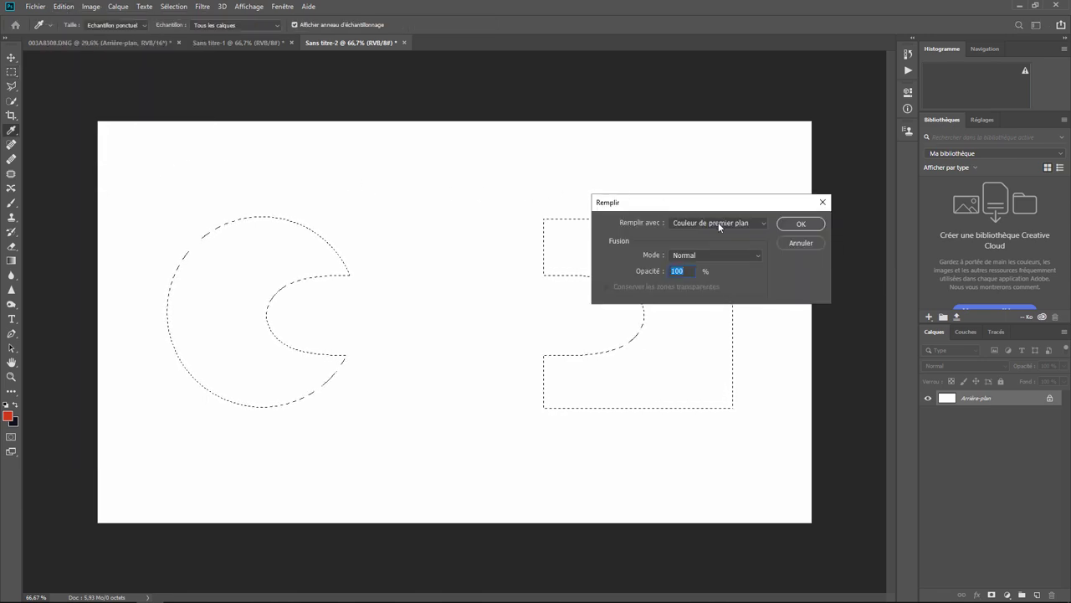
{"action": "left_click", "coordinate": [799, 224]}
{"action": "key", "text": "m"}
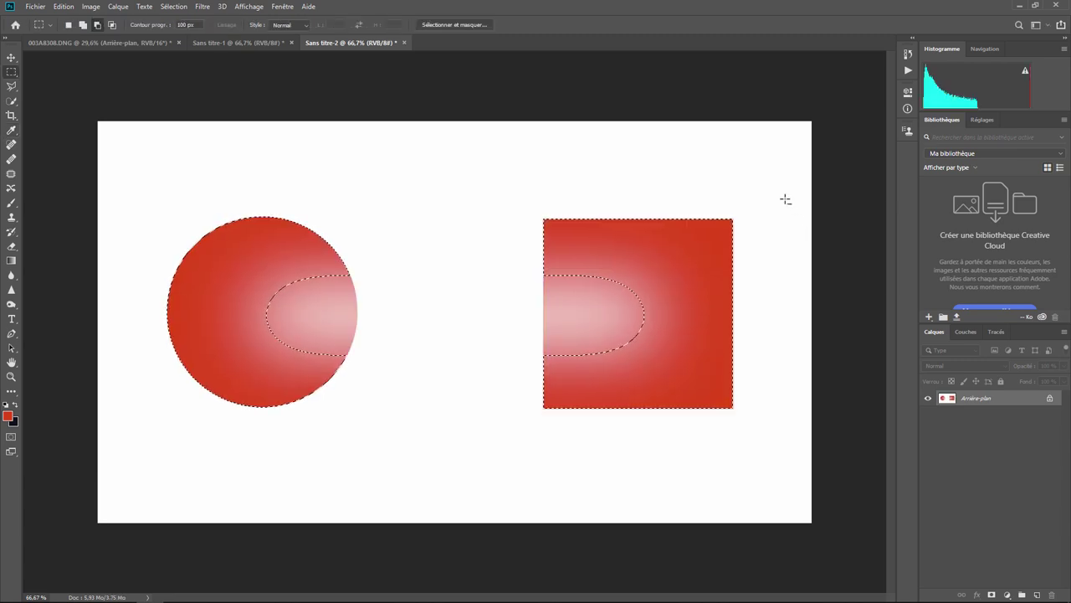
{"action": "key", "text": "ctrl+d"}
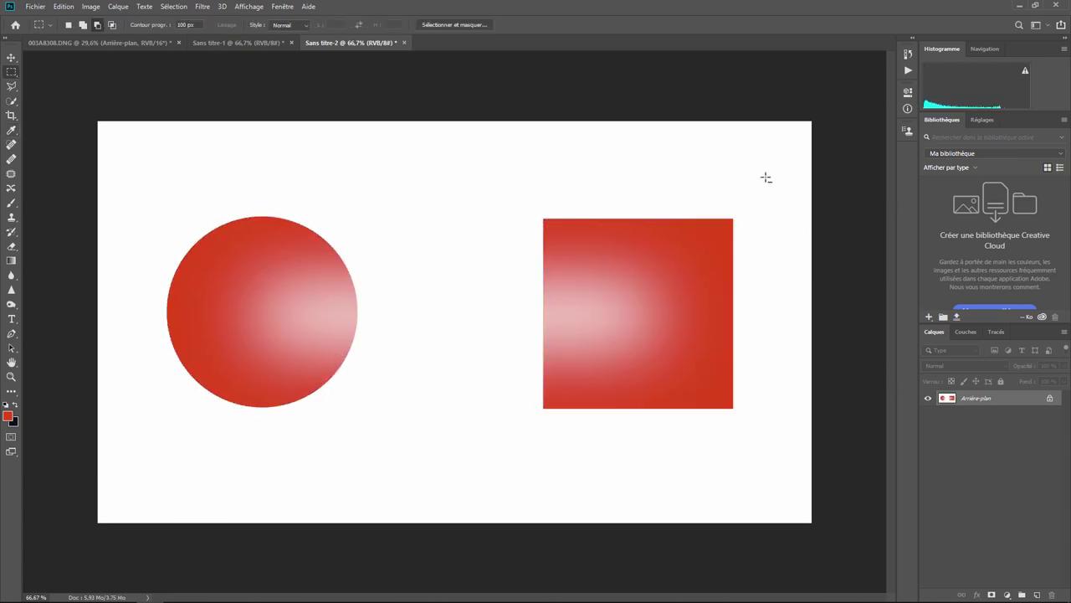
{"action": "left_click", "coordinate": [248, 43]}
{"action": "left_click", "coordinate": [345, 44]}
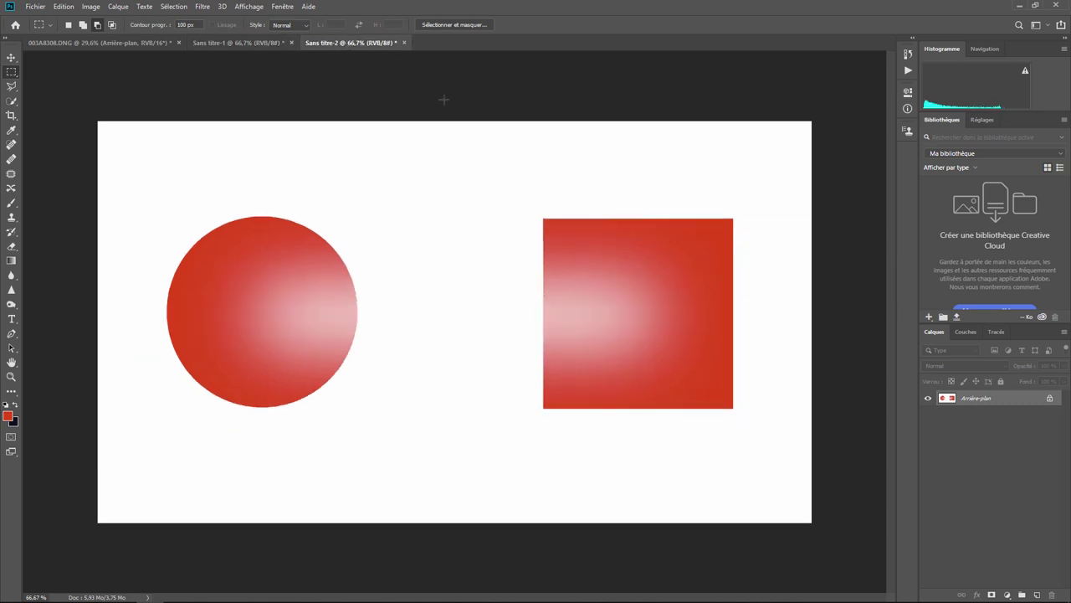